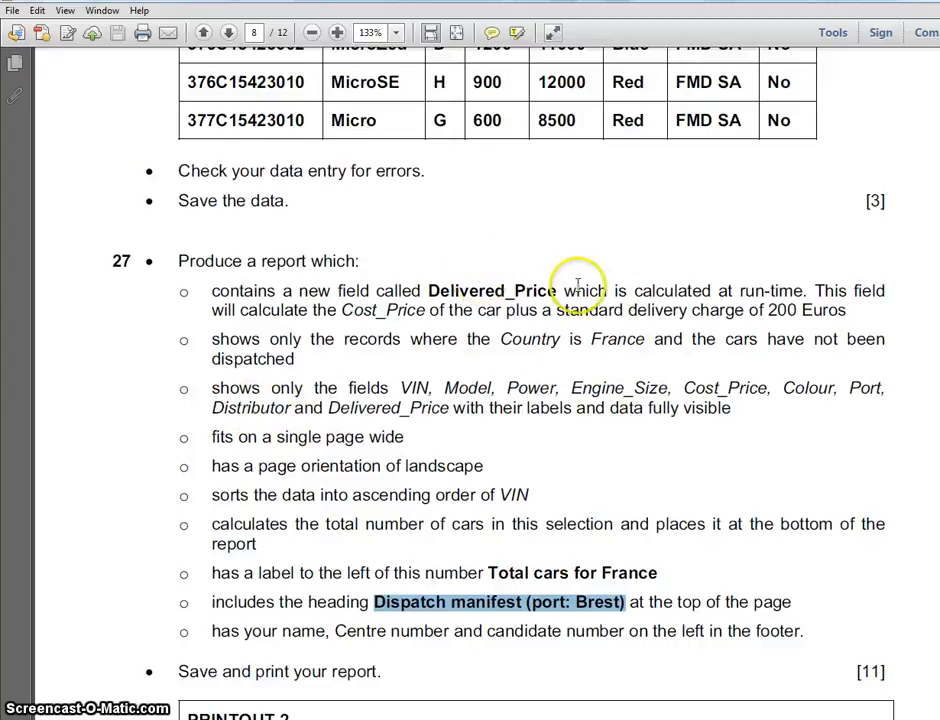
# Step: Review the task's report requirements, then in Access create a report from the Dispatch manifest (port: Brest) query
pyautogui.moveTo(213, 437); pyautogui.dragTo(412, 441)
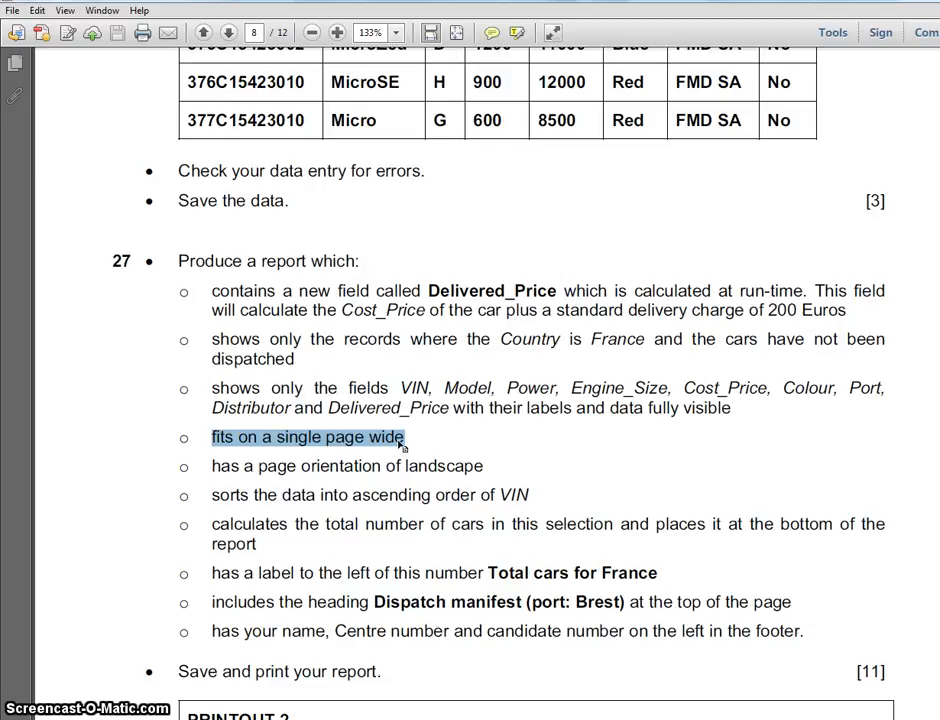
pyautogui.click(258, 260)
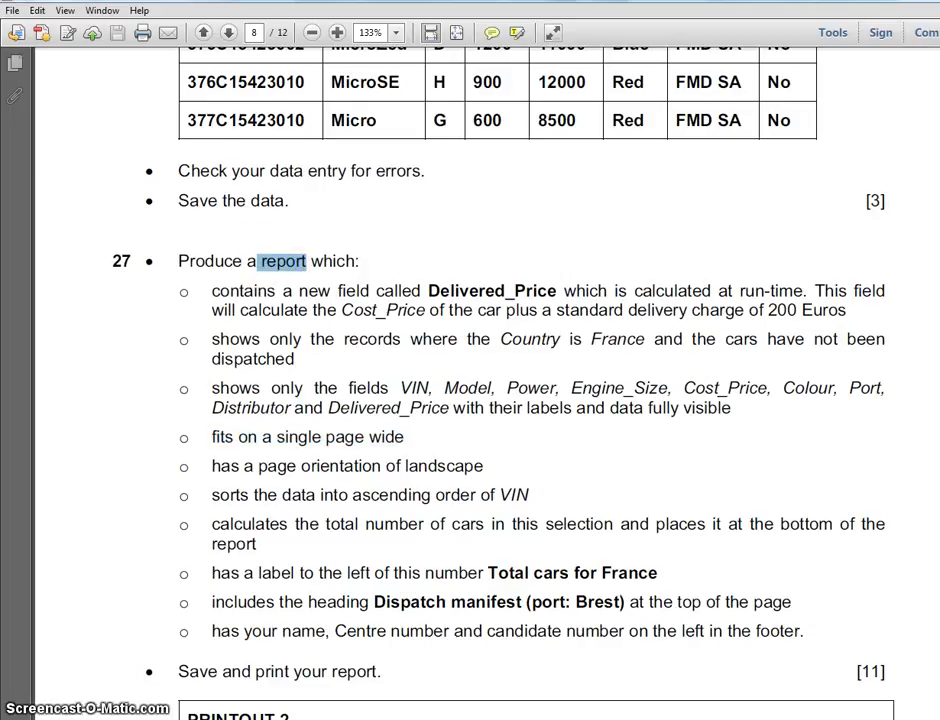
pyautogui.hotkey('alt', 'Tab')
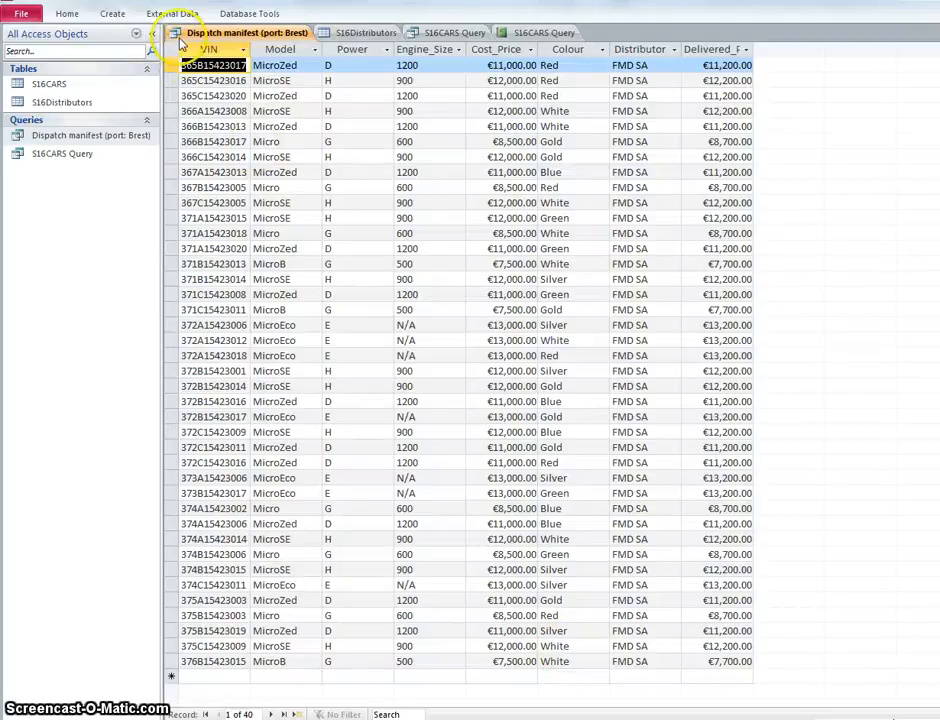
pyautogui.click(122, 17)
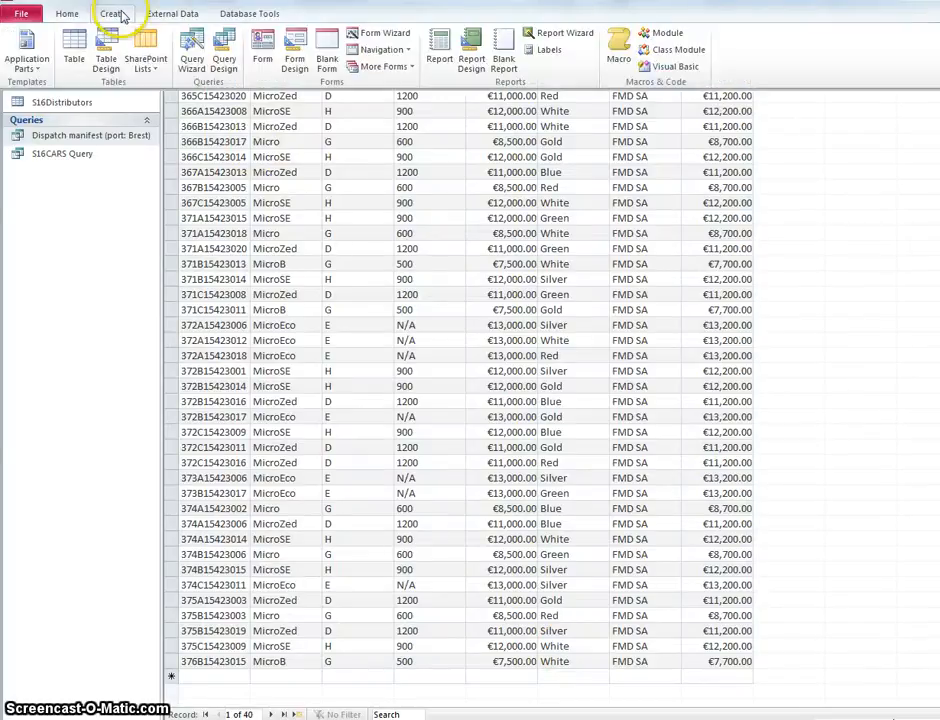
pyautogui.click(440, 45)
pyautogui.click(430, 410)
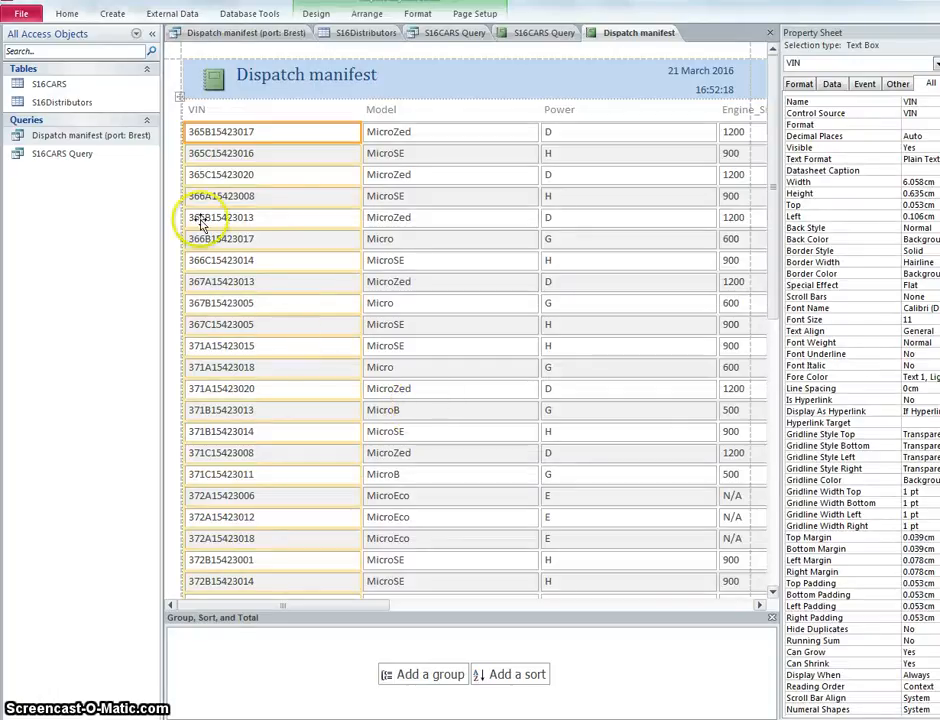
# Step: Open the report in Design View and narrow its width to about 43 cm, just past the Delivered_Price field
pyautogui.click(67, 13)
pyautogui.click(22, 68)
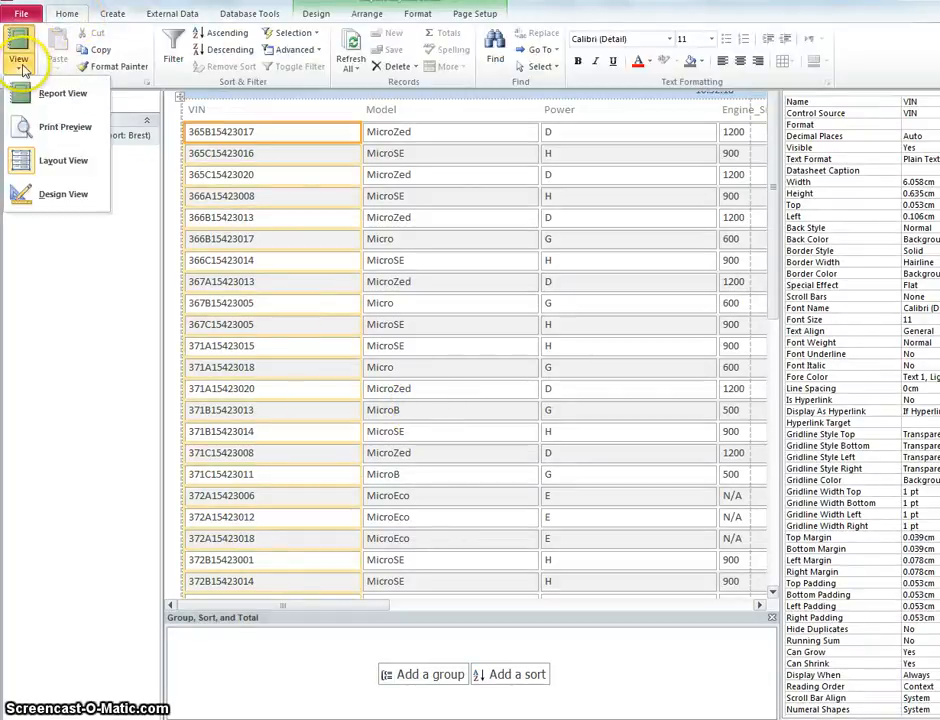
pyautogui.click(30, 194)
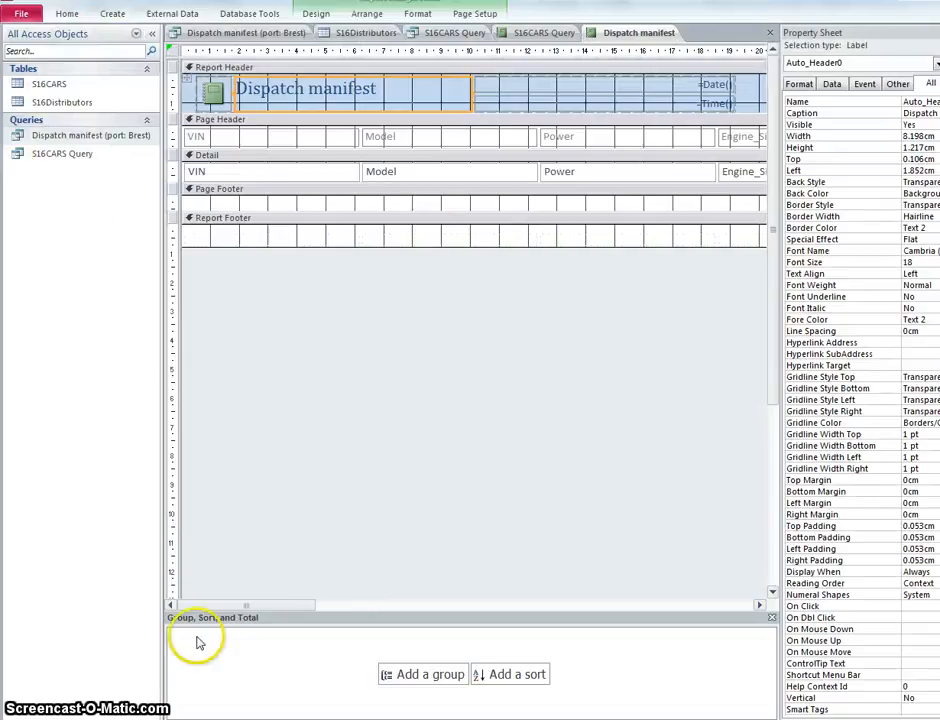
pyautogui.click(67, 14)
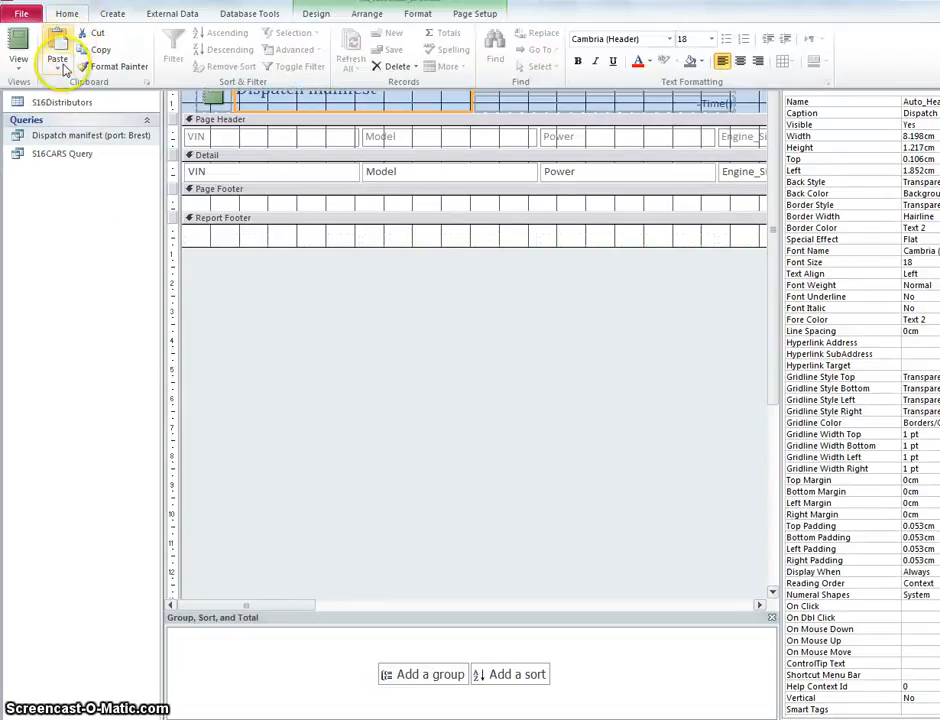
pyautogui.click(22, 68)
pyautogui.click(32, 193)
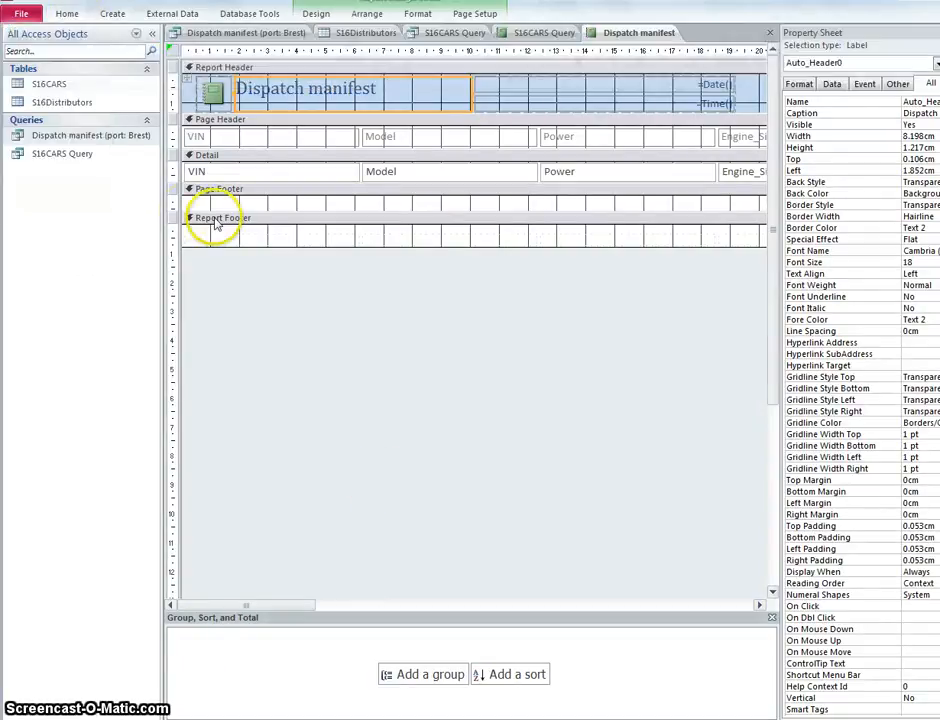
pyautogui.moveTo(301, 606); pyautogui.dragTo(722, 604)
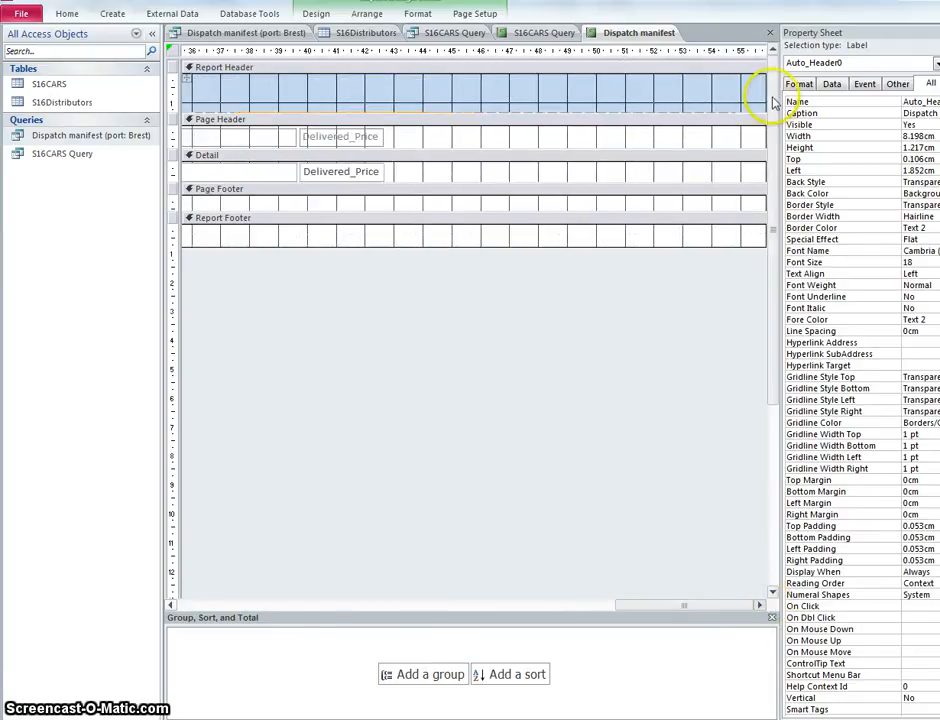
pyautogui.moveTo(755, 94); pyautogui.dragTo(389, 89)
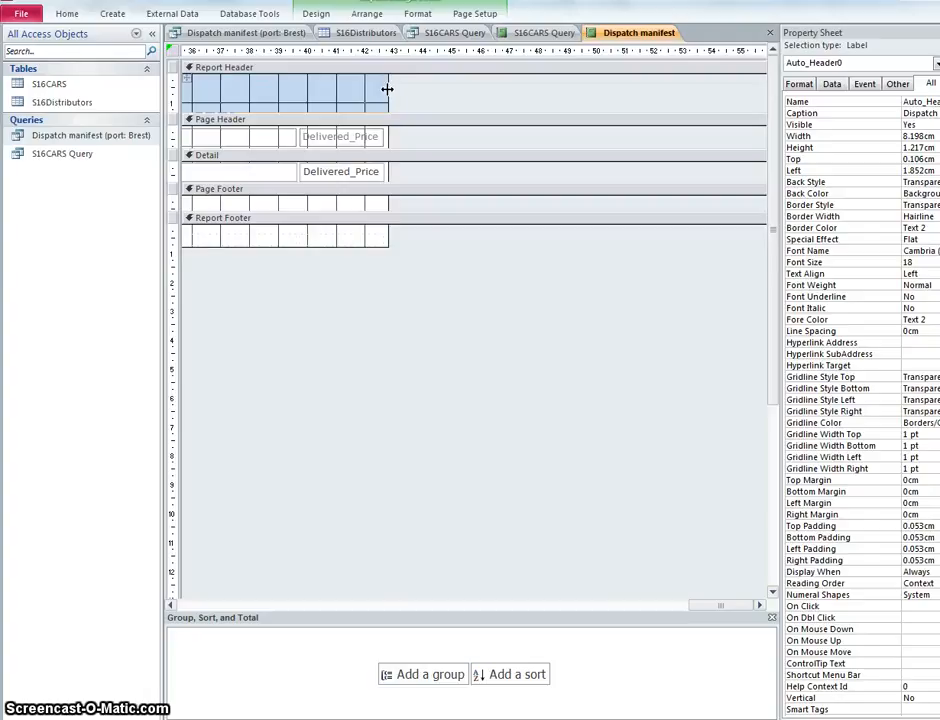
# Step: Set the report's page orientation to landscape
pyautogui.click(69, 16)
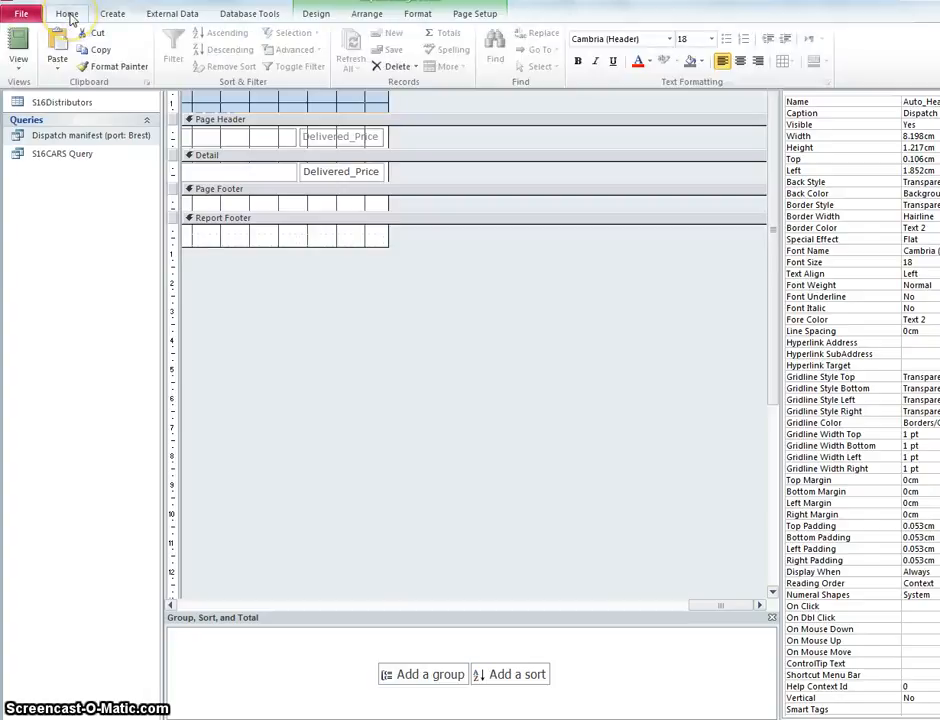
pyautogui.click(476, 20)
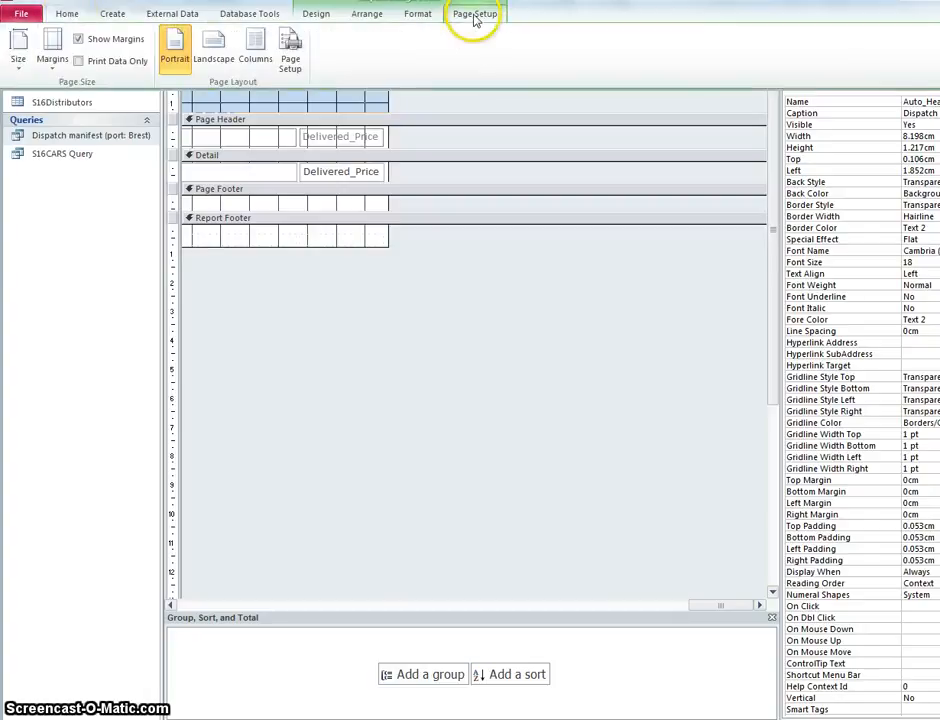
pyautogui.click(229, 44)
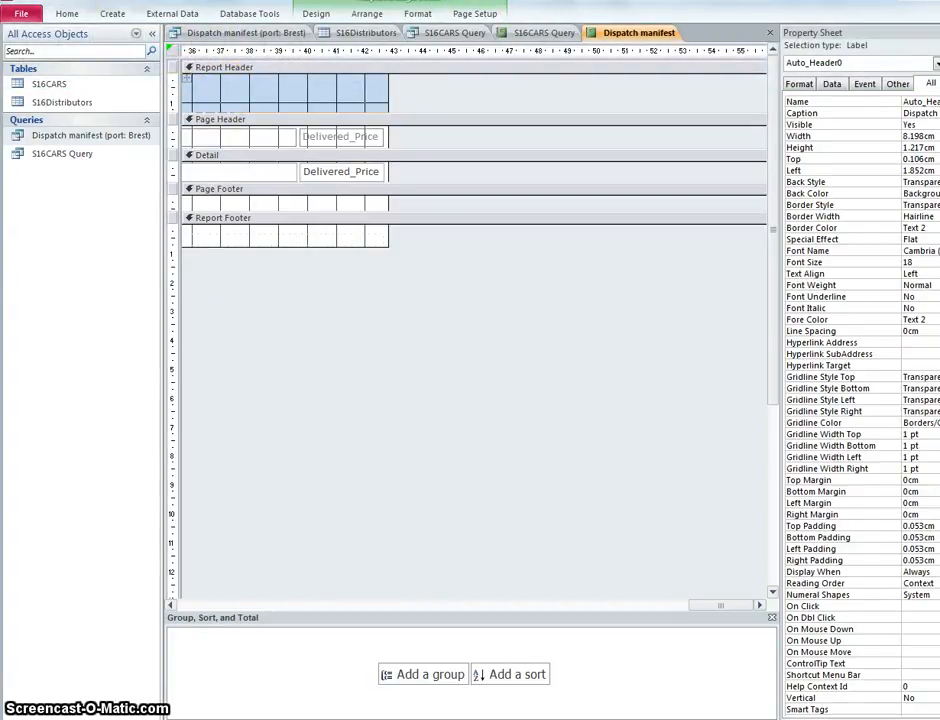
# Step: Check the task sheet, return the report to Layout View and sort it by VIN in ascending order
pyautogui.hotkey('alt', 'Tab')
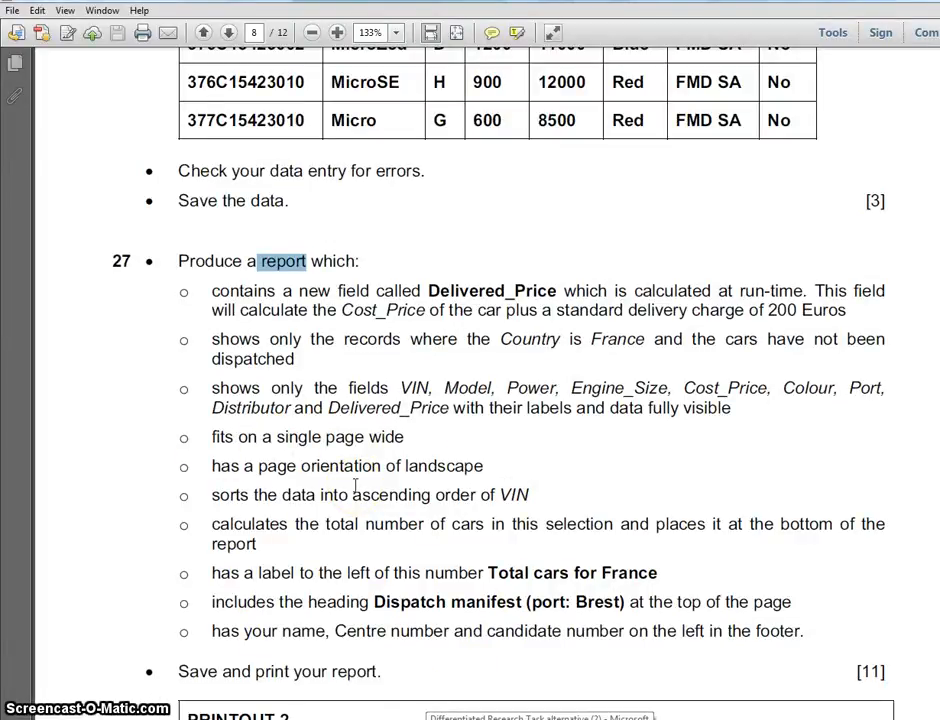
pyautogui.click(500, 719)
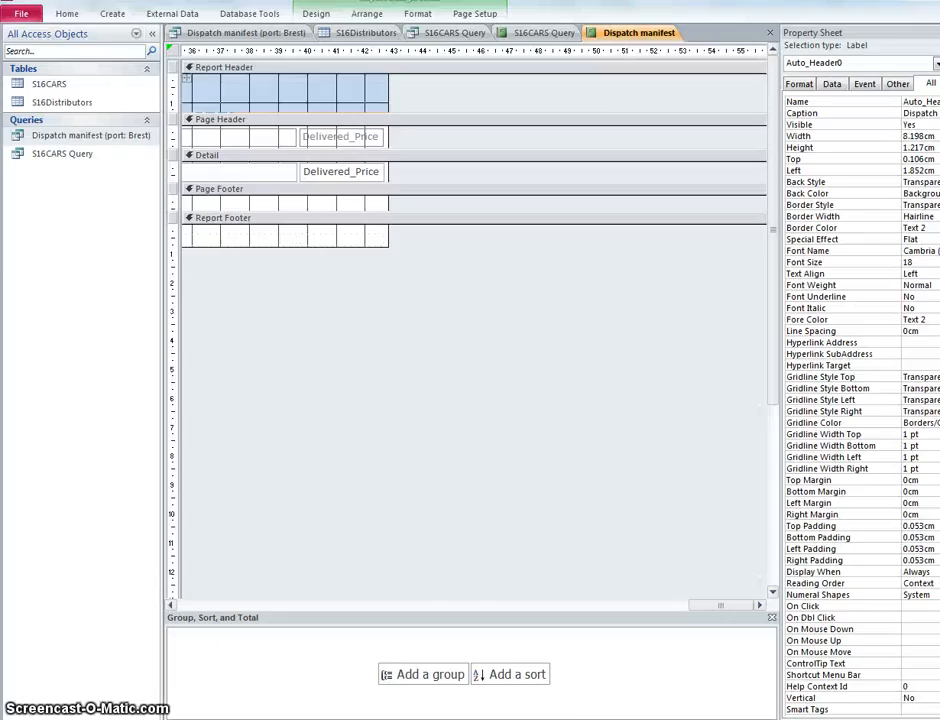
pyautogui.click(68, 15)
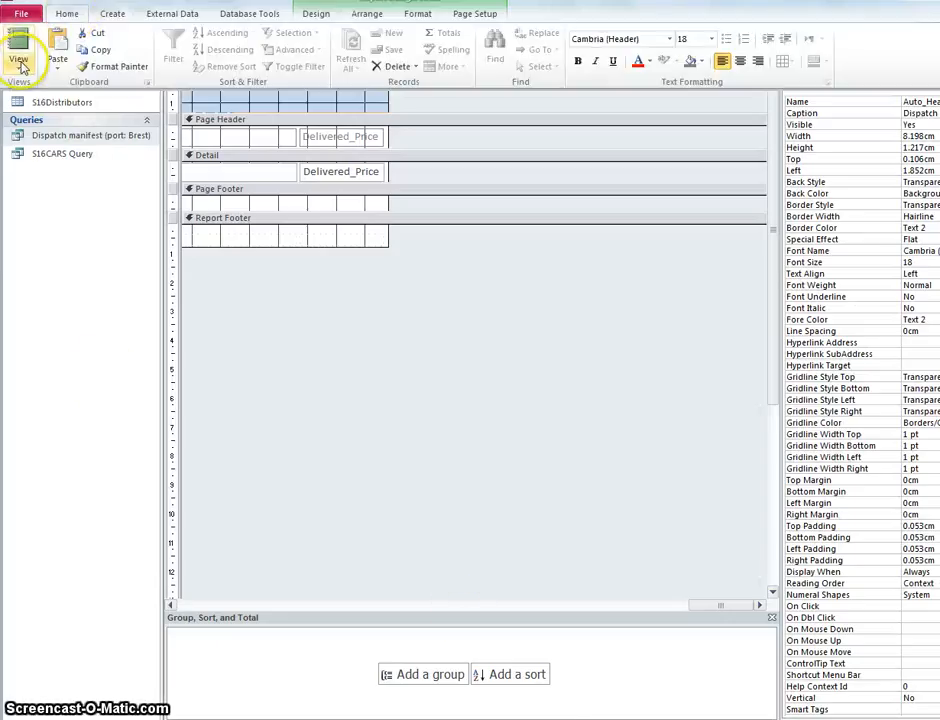
pyautogui.click(22, 74)
pyautogui.click(58, 157)
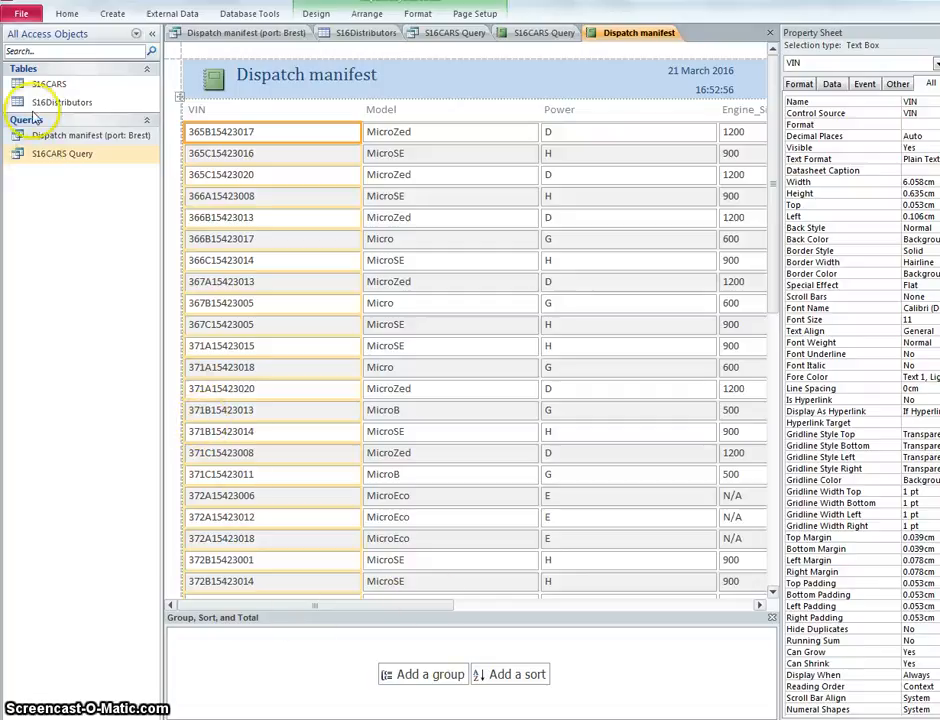
pyautogui.click(62, 14)
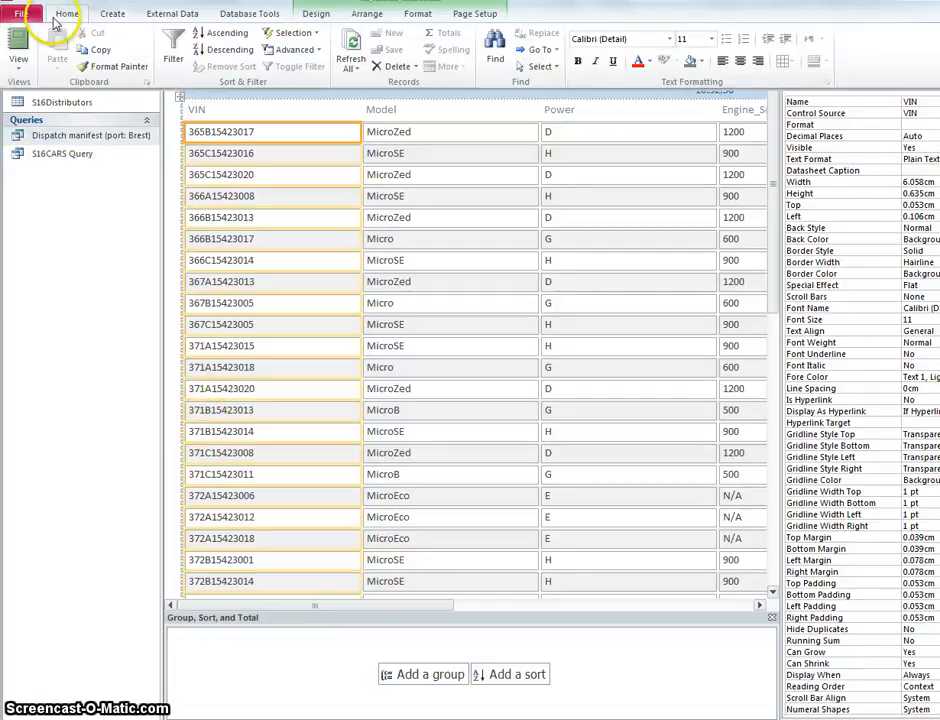
pyautogui.click(20, 68)
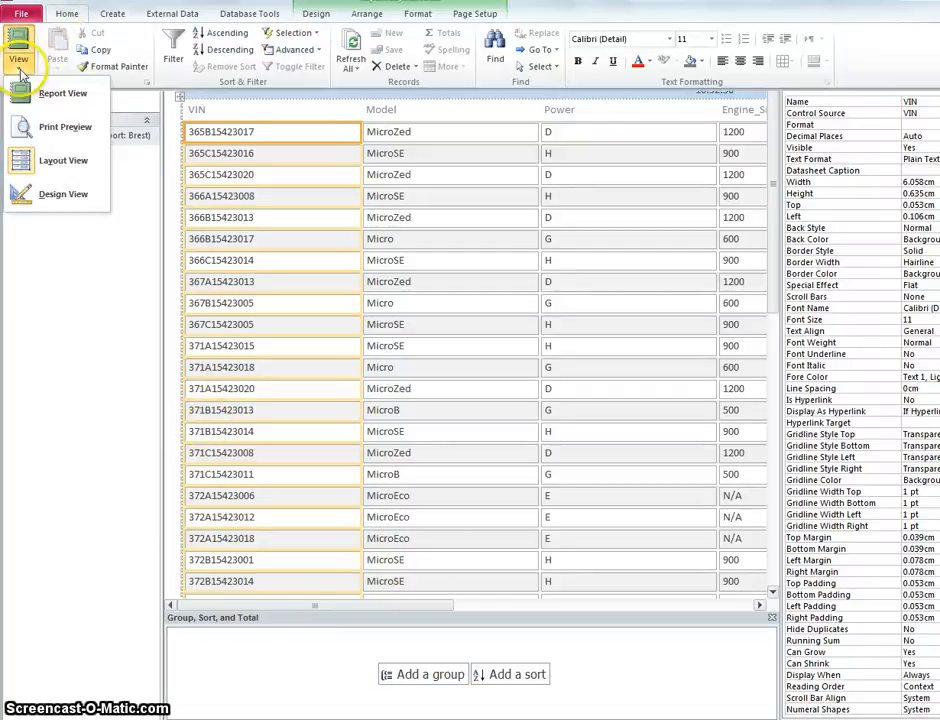
pyautogui.click(508, 676)
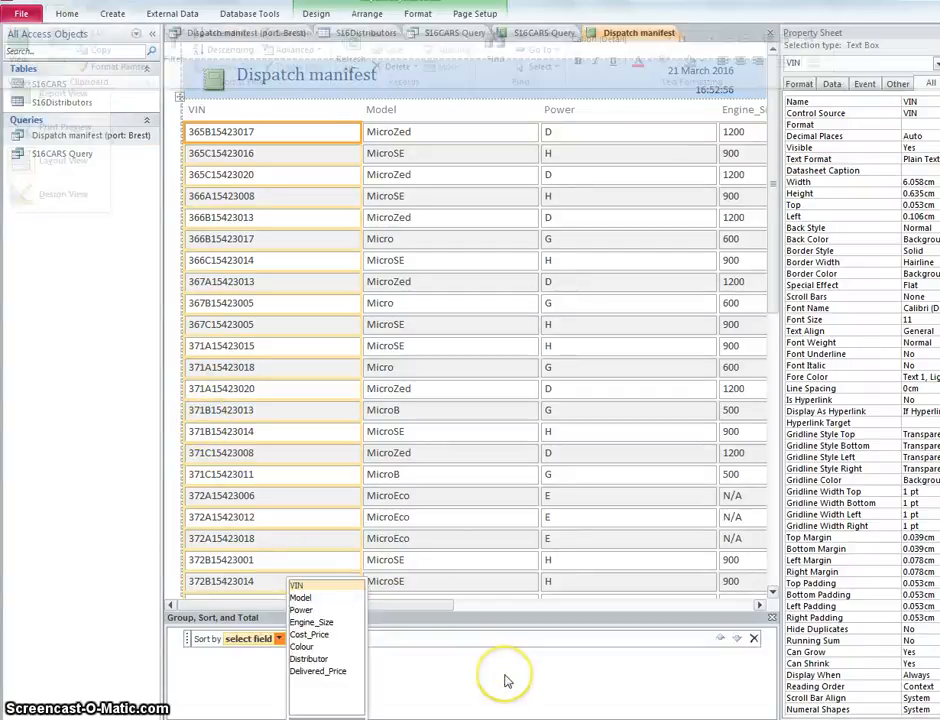
pyautogui.click(302, 586)
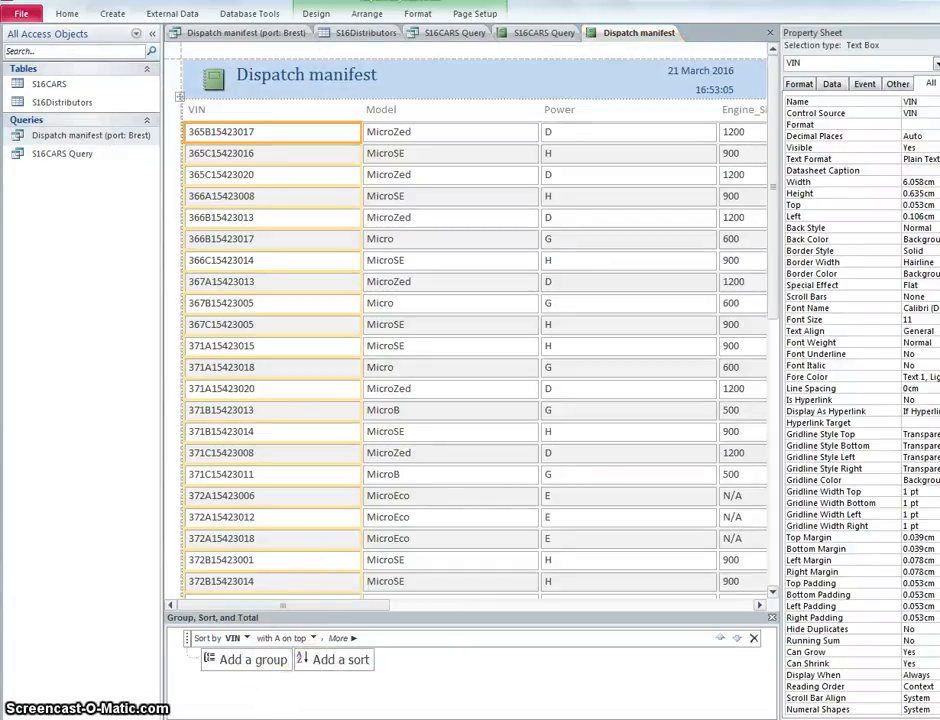
# Step: Read the task's requirements for sorting and the car total, and examine the report's footer area
pyautogui.hotkey('alt', 'Tab')
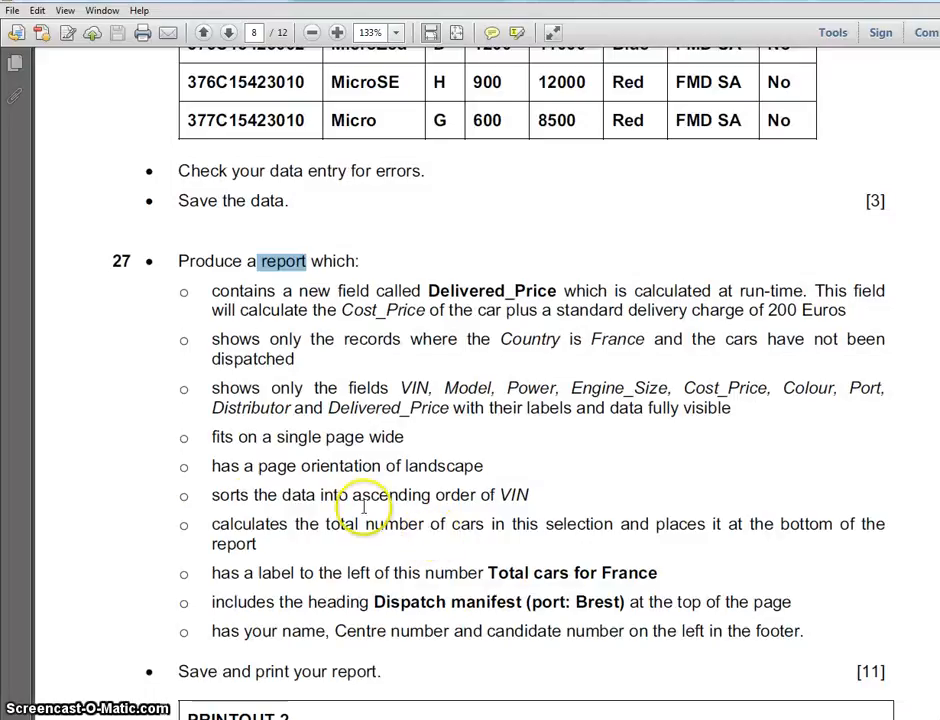
pyautogui.moveTo(210, 500); pyautogui.dragTo(535, 523)
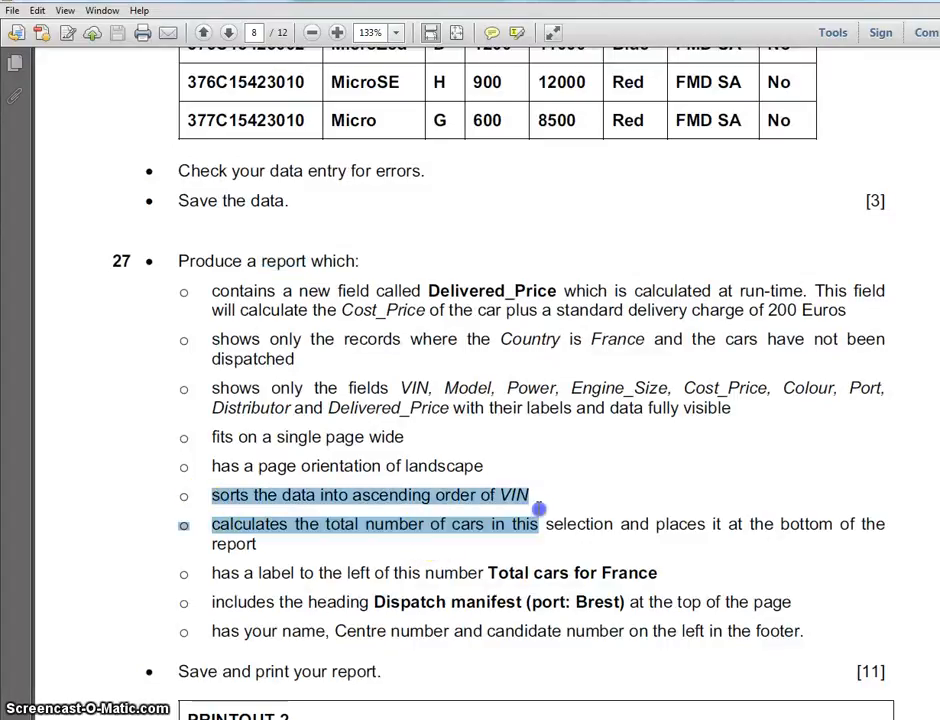
pyautogui.click(573, 545)
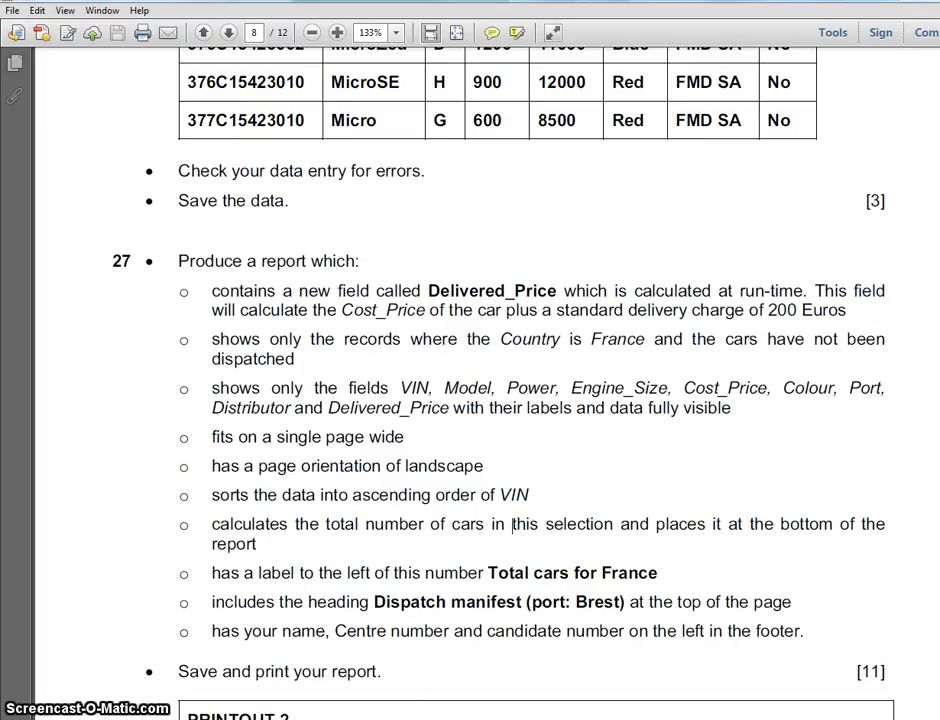
pyautogui.hotkey('alt', 'Tab')
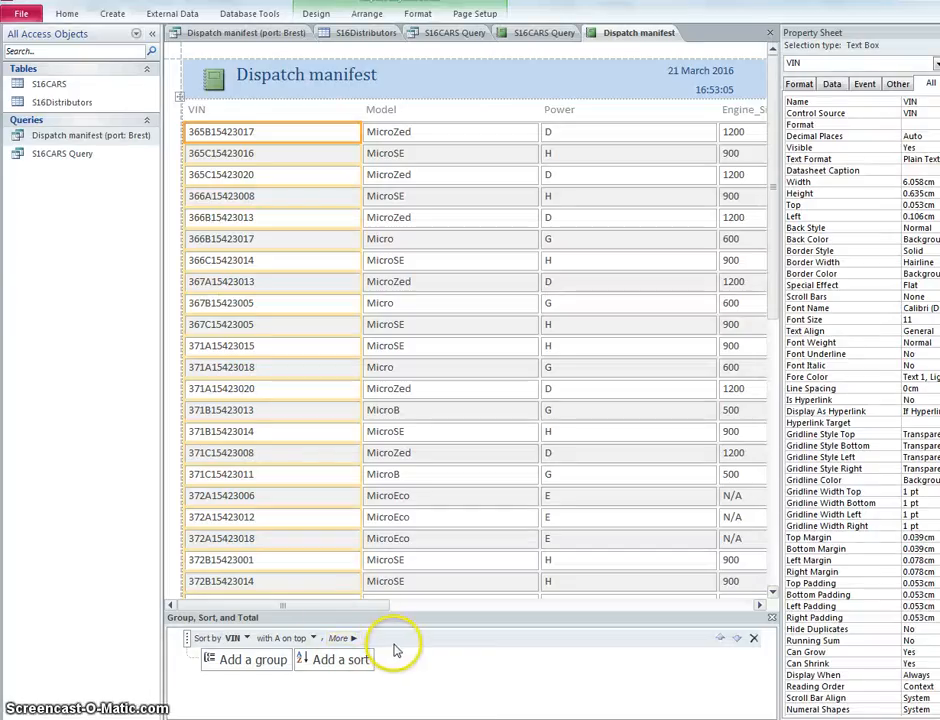
pyautogui.click(430, 16)
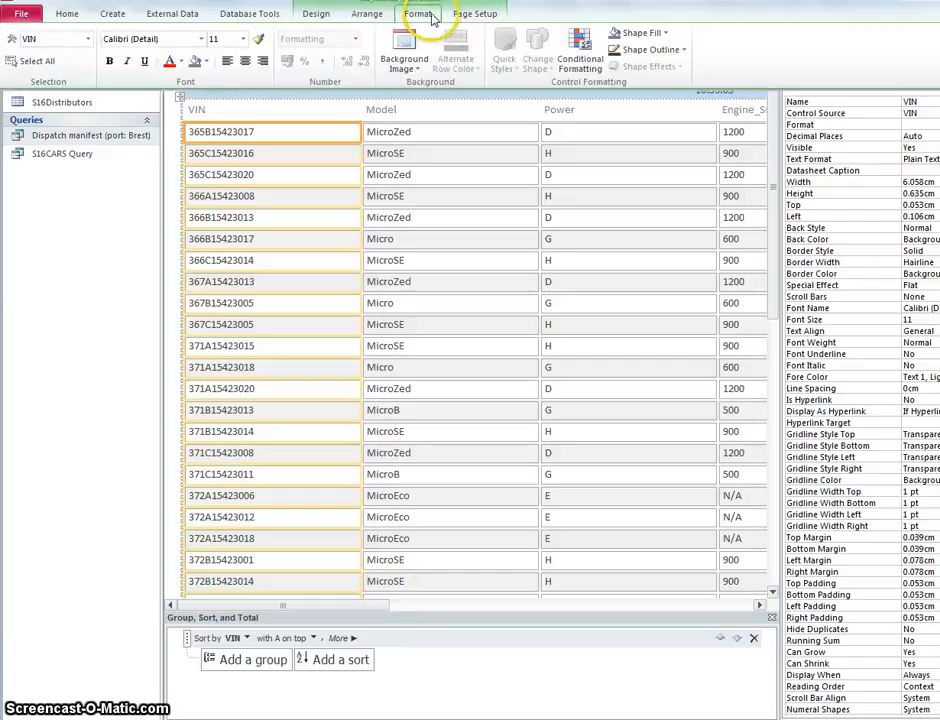
pyautogui.click(316, 14)
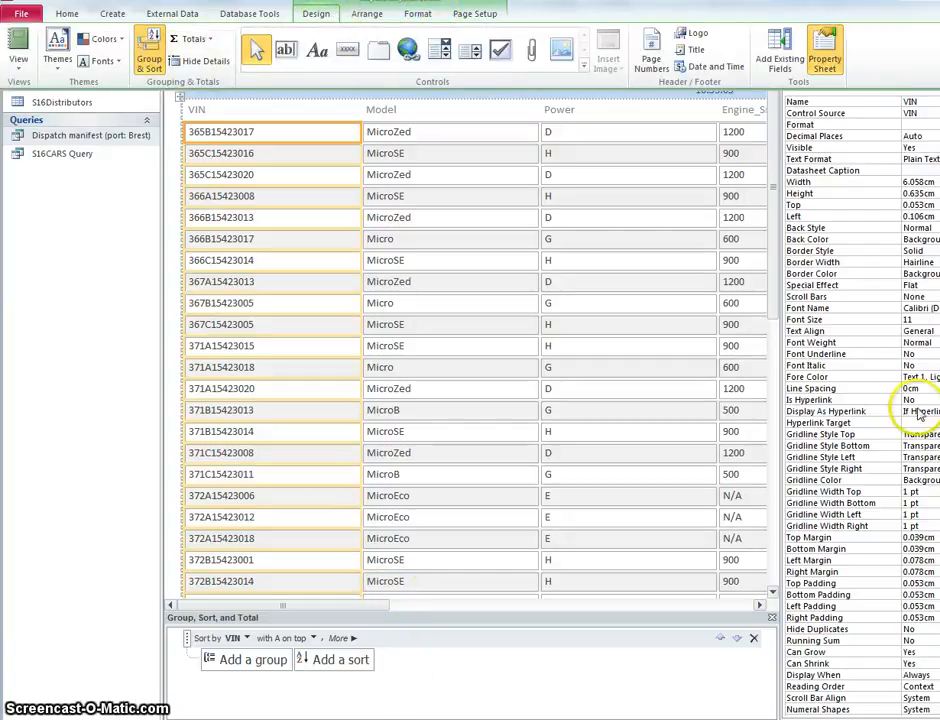
pyautogui.moveTo(773, 188); pyautogui.dragTo(768, 548)
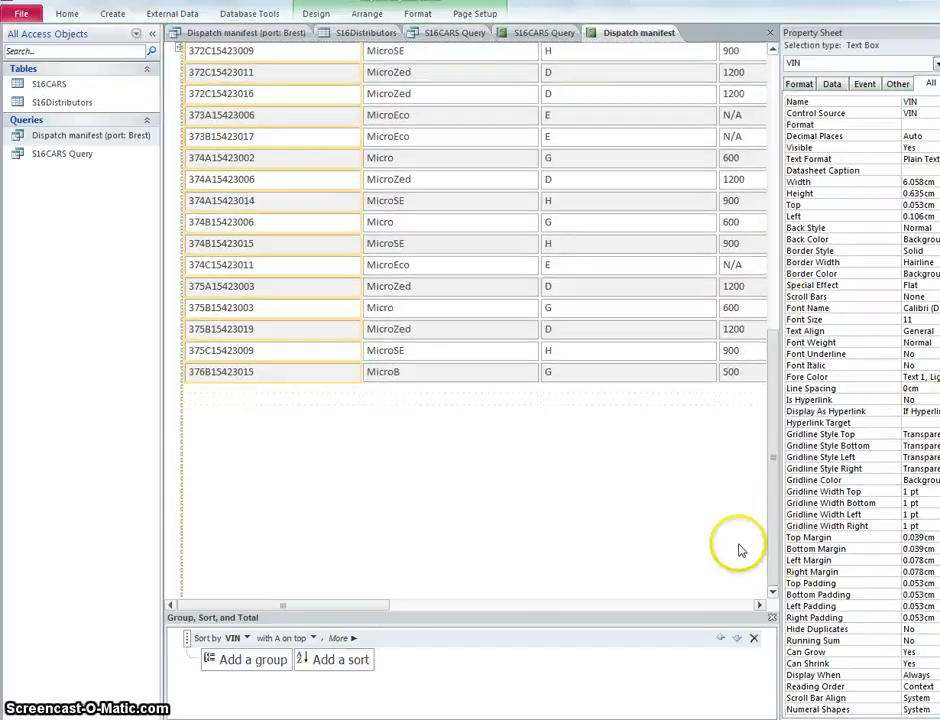
pyautogui.click(411, 392)
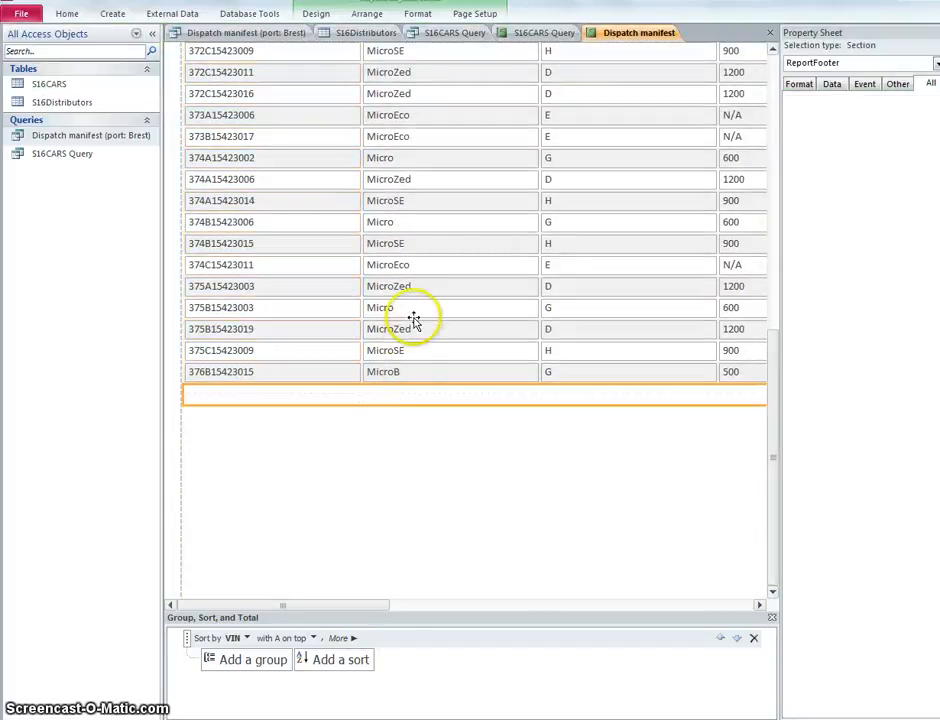
# Step: Add a Count Records total for the Model column and select its box in the report footer
pyautogui.click(415, 229)
pyautogui.click(418, 68)
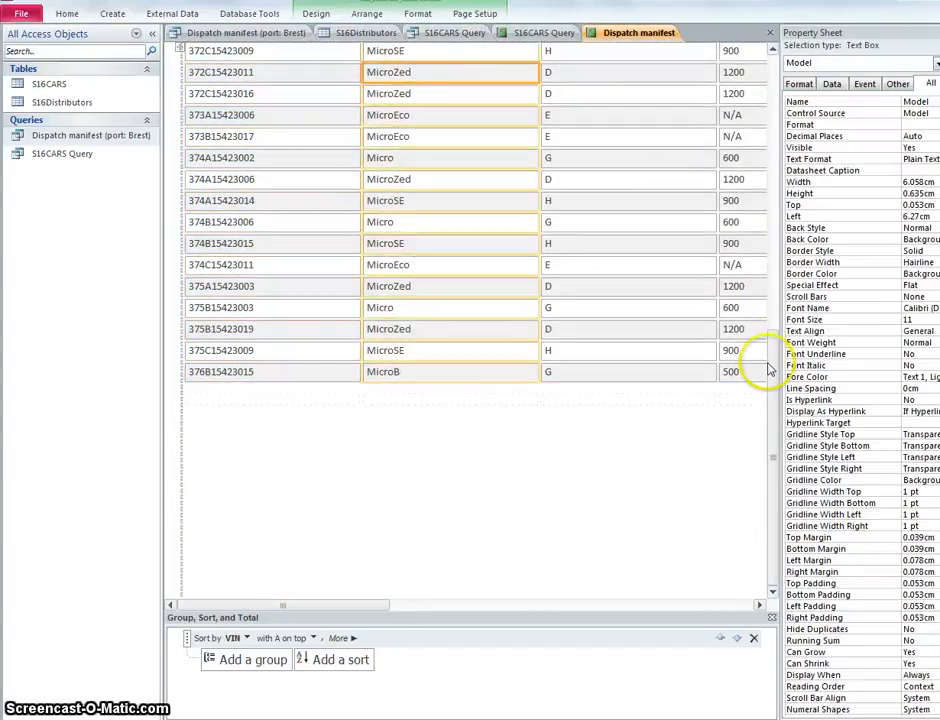
pyautogui.moveTo(770, 370); pyautogui.dragTo(778, 58)
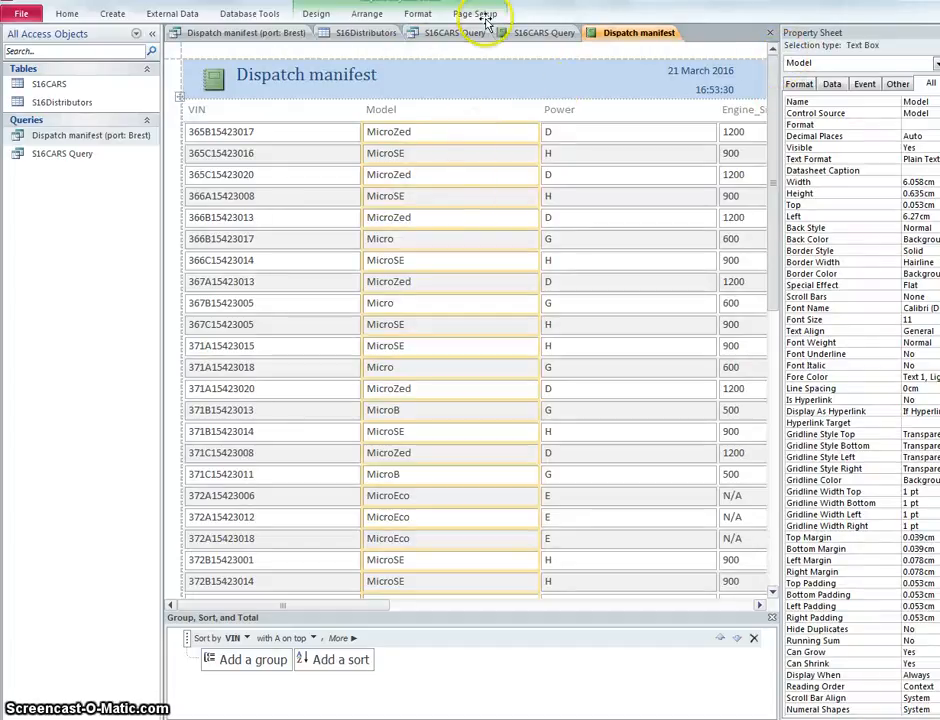
pyautogui.click(318, 15)
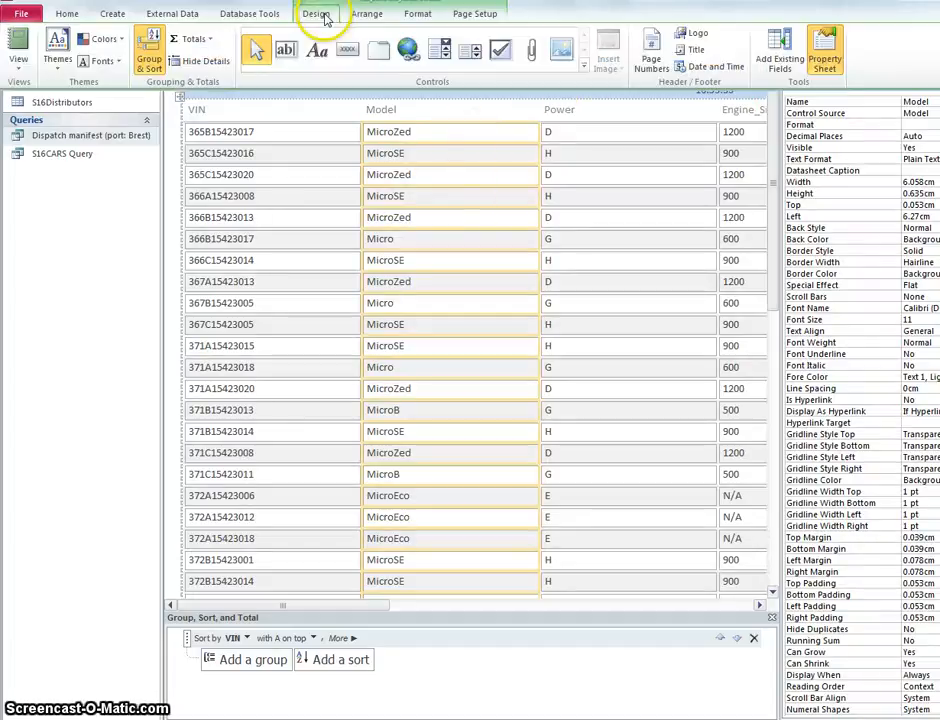
pyautogui.click(207, 46)
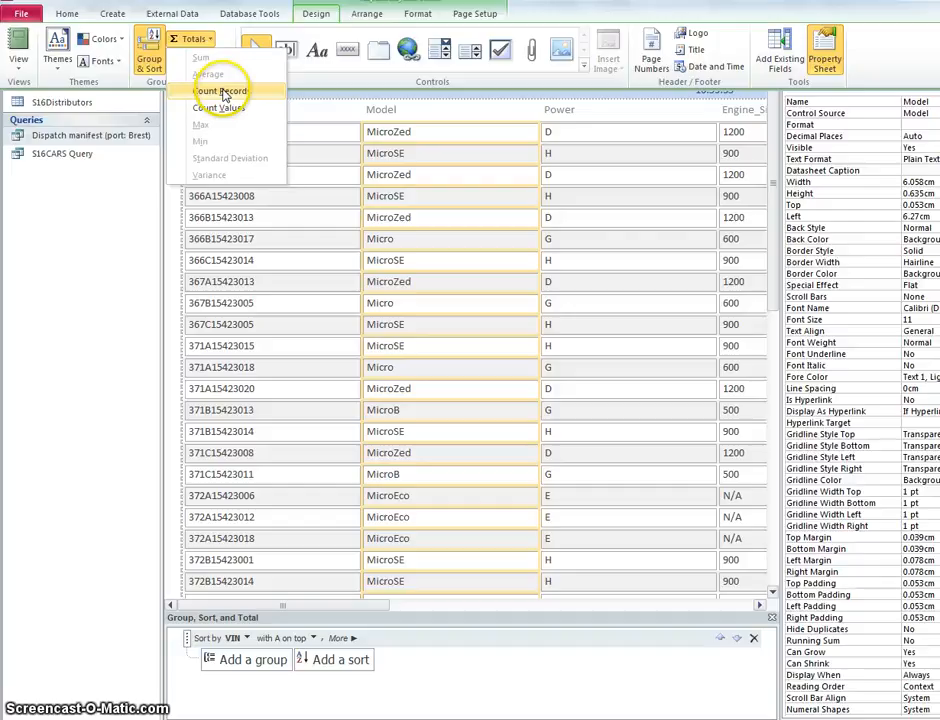
pyautogui.click(215, 91)
pyautogui.moveTo(773, 200); pyautogui.dragTo(772, 543)
pyautogui.click(459, 315)
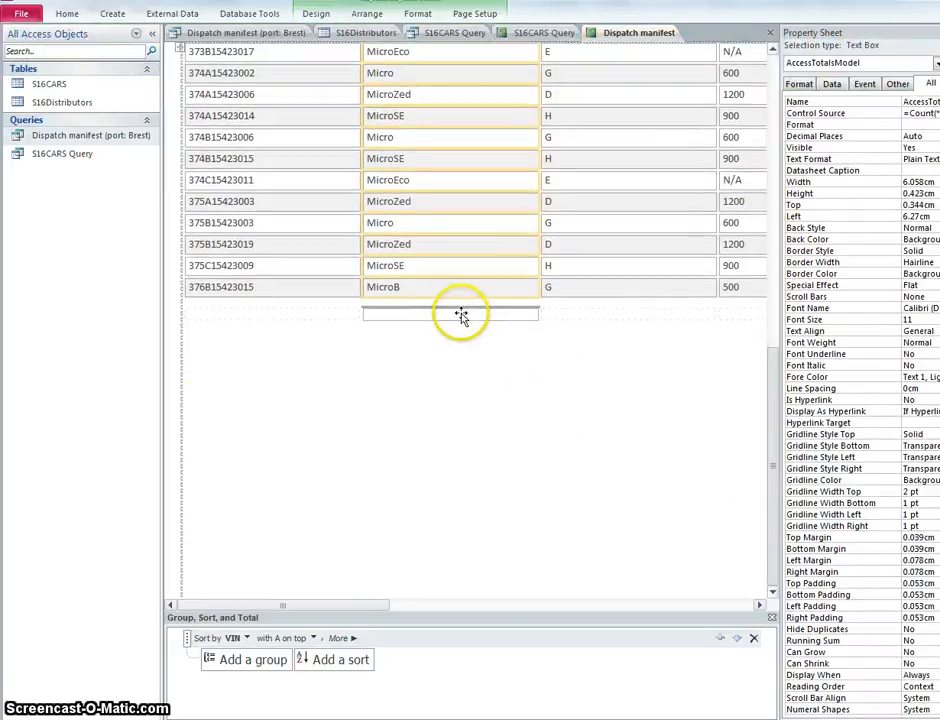
# Step: Increase the height of the Model count box in the report footer to about 1.16 cm
pyautogui.moveTo(468, 320); pyautogui.dragTo(470, 340)
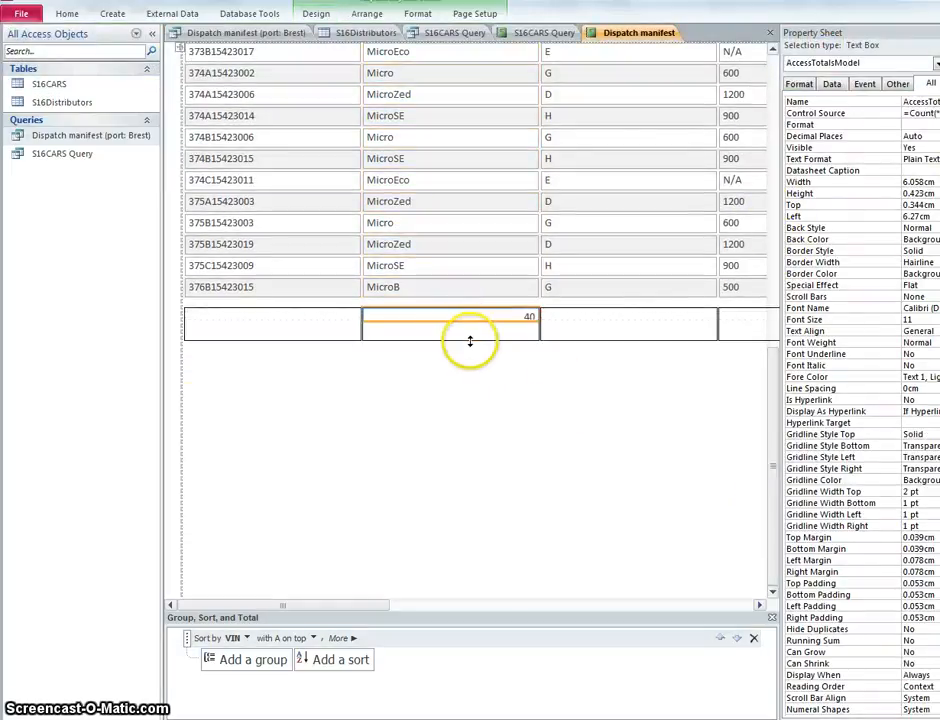
pyautogui.click(576, 455)
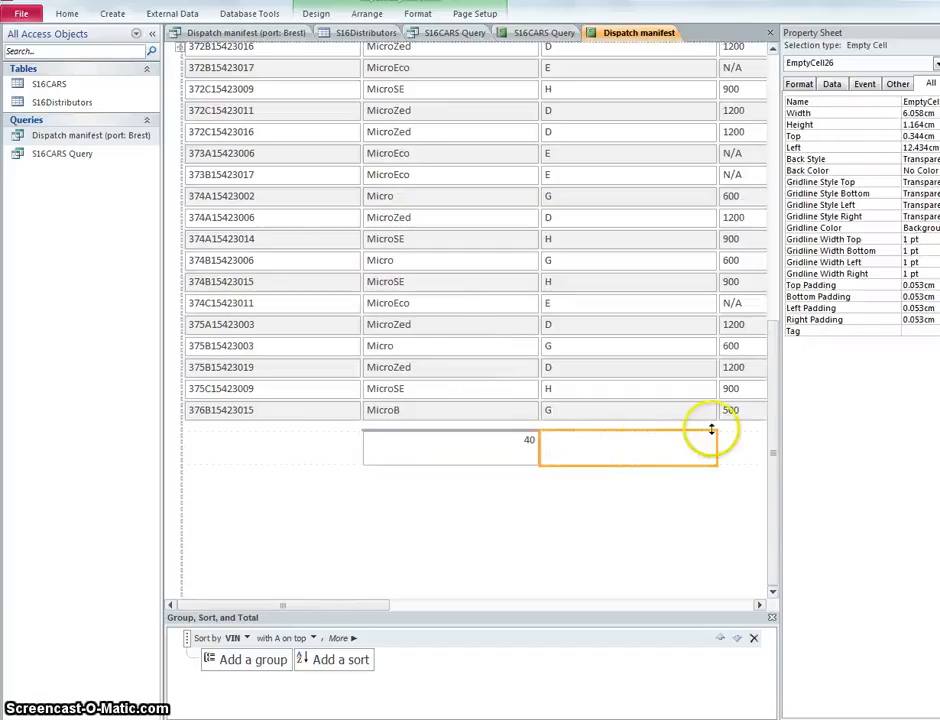
pyautogui.moveTo(776, 430); pyautogui.dragTo(766, 487)
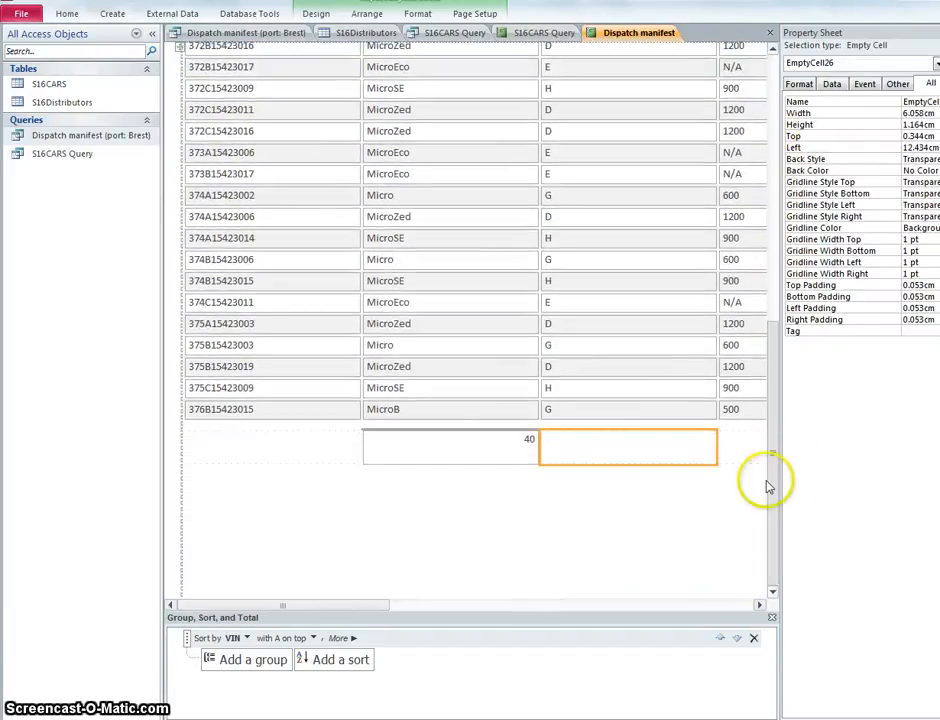
# Step: Add a label reading "Total cars for France", with the wording from the task sheet, in the footer cell beside the car count
pyautogui.click(340, 453)
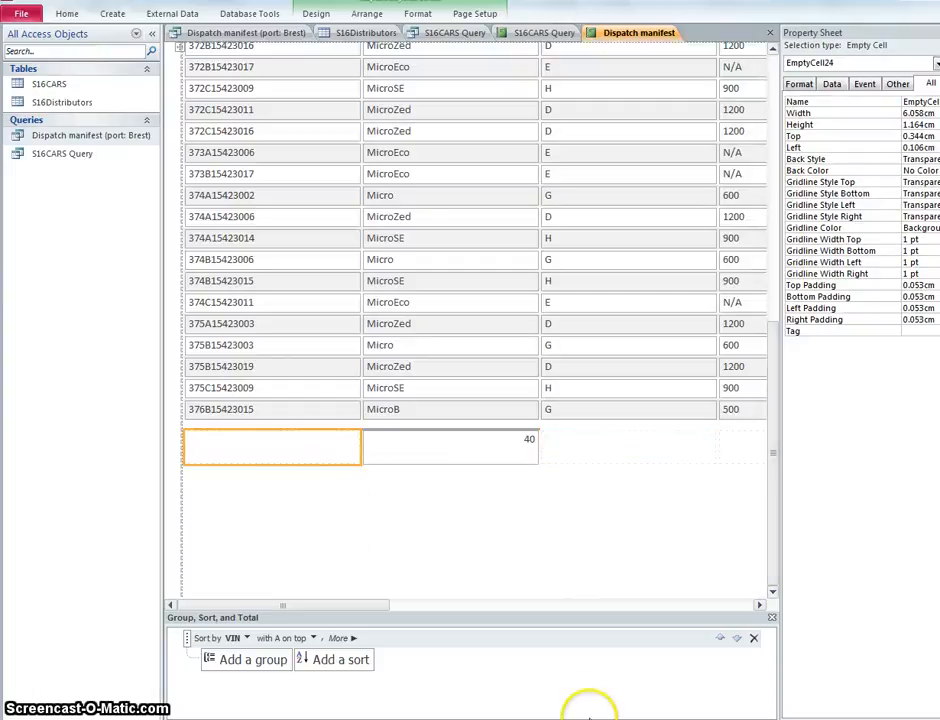
pyautogui.click(592, 718)
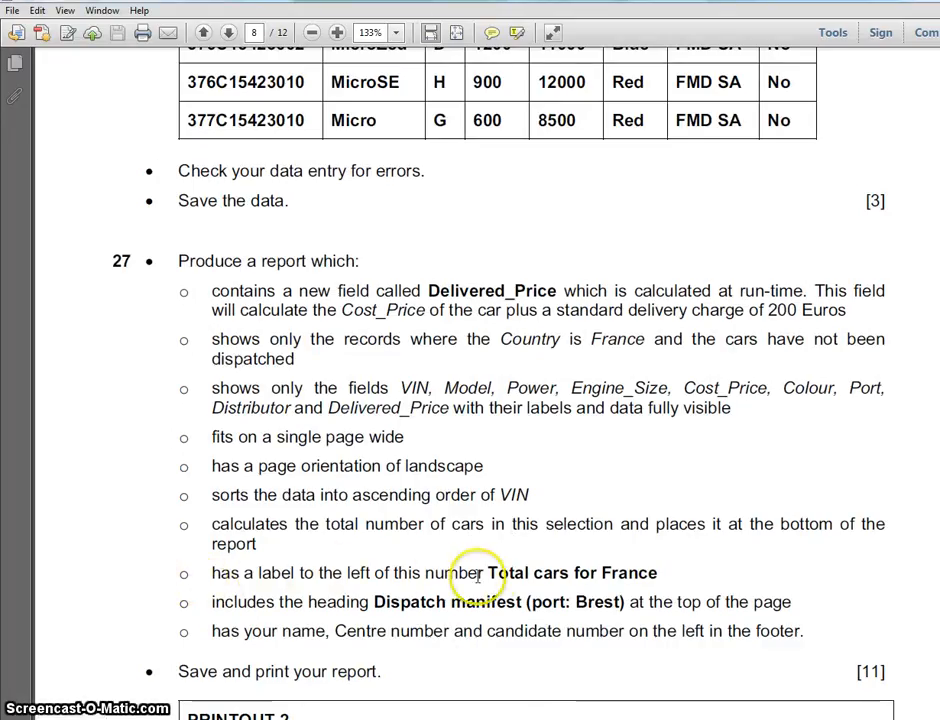
pyautogui.moveTo(490, 573); pyautogui.dragTo(657, 574)
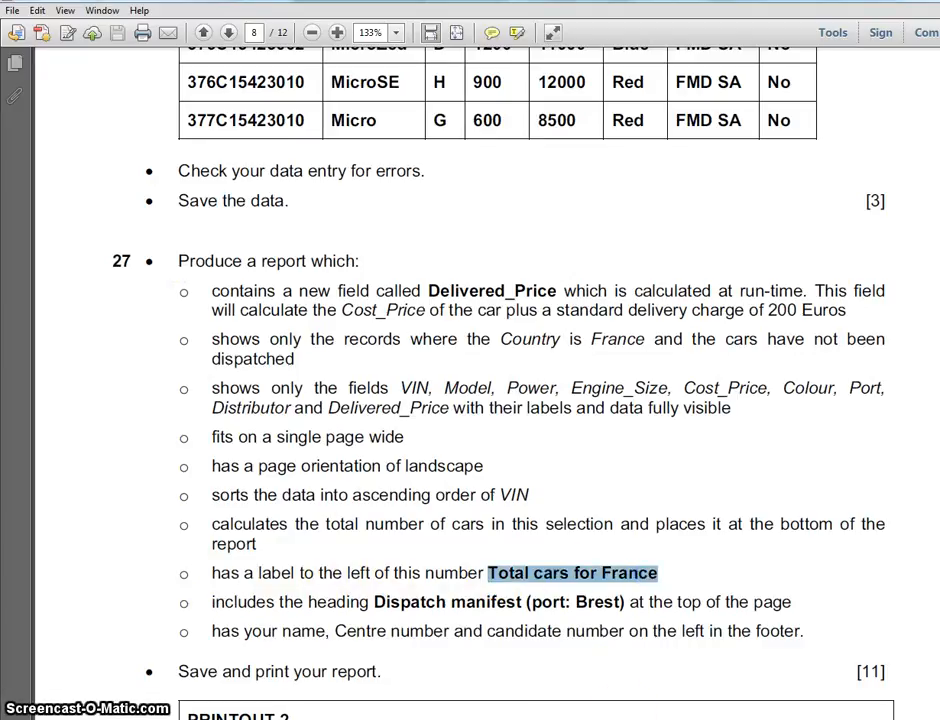
pyautogui.hotkey('alt', 'Tab')
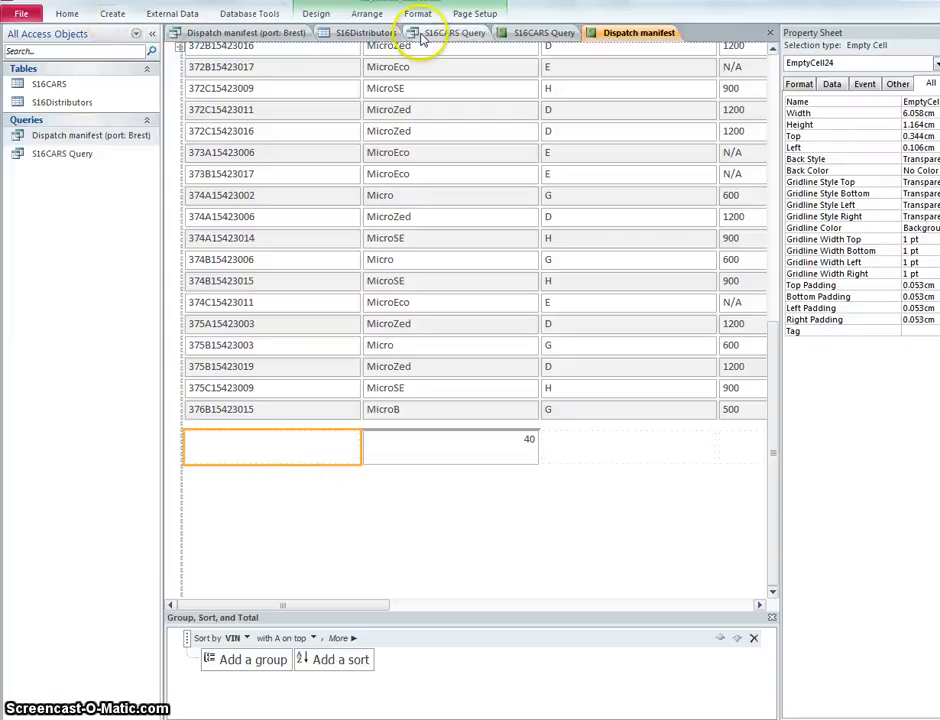
pyautogui.click(314, 14)
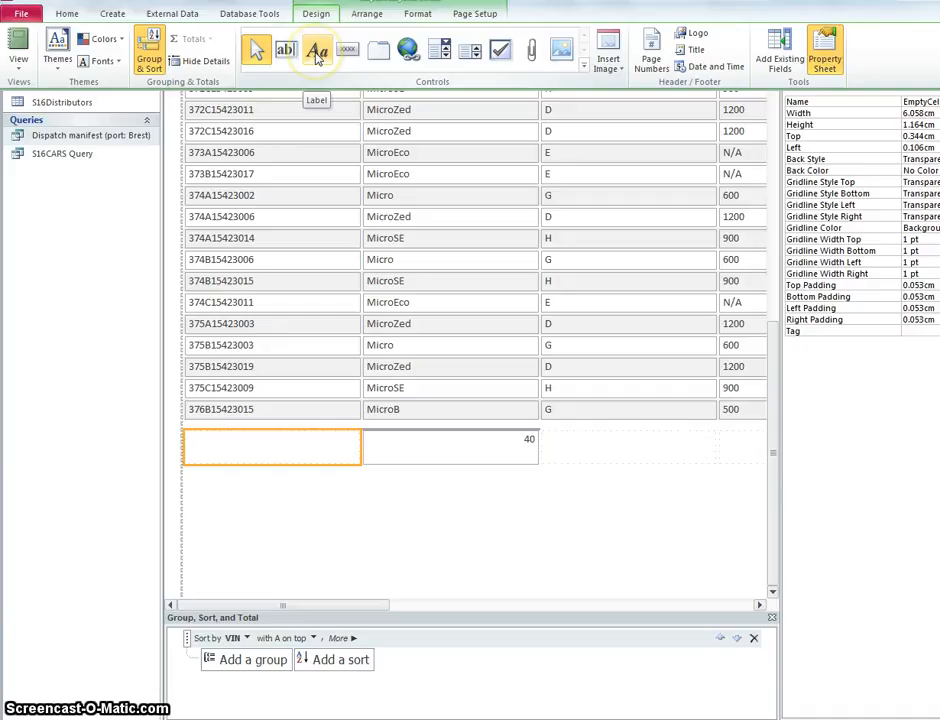
pyautogui.click(316, 53)
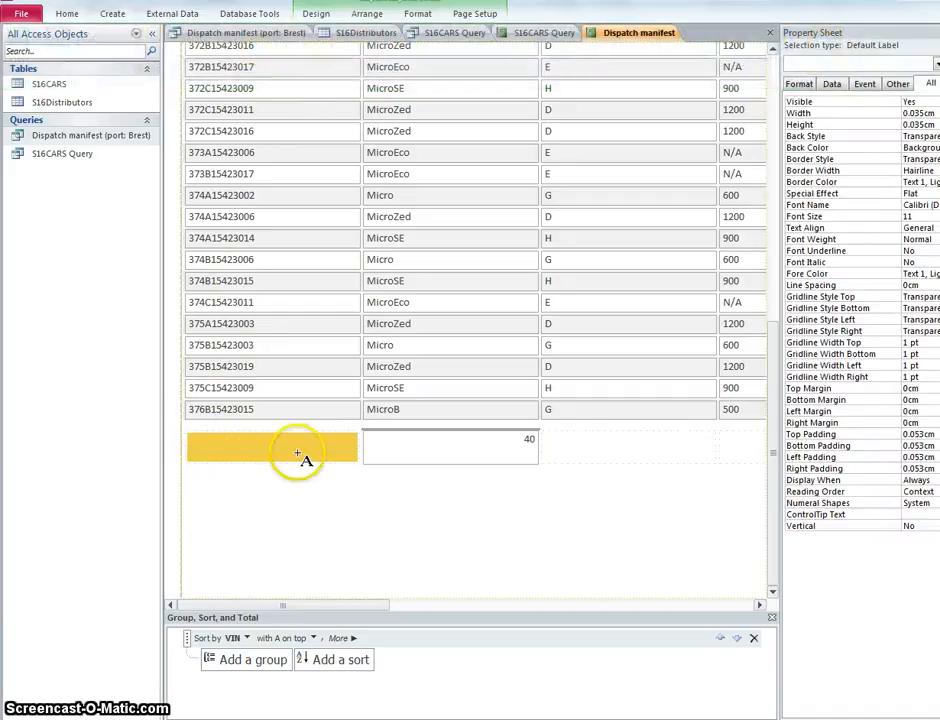
pyautogui.click(330, 456)
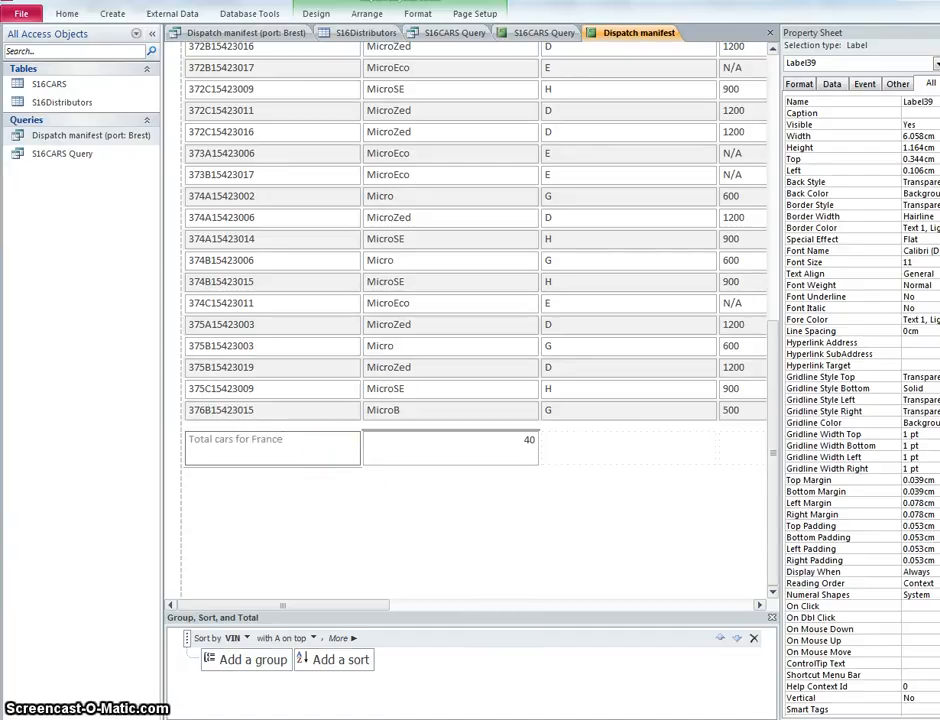
# Step: Replace the report's title with the heading "Dispatch manifest (port: Brest)" copied from the task sheet
pyautogui.hotkey('alt', 'Tab')
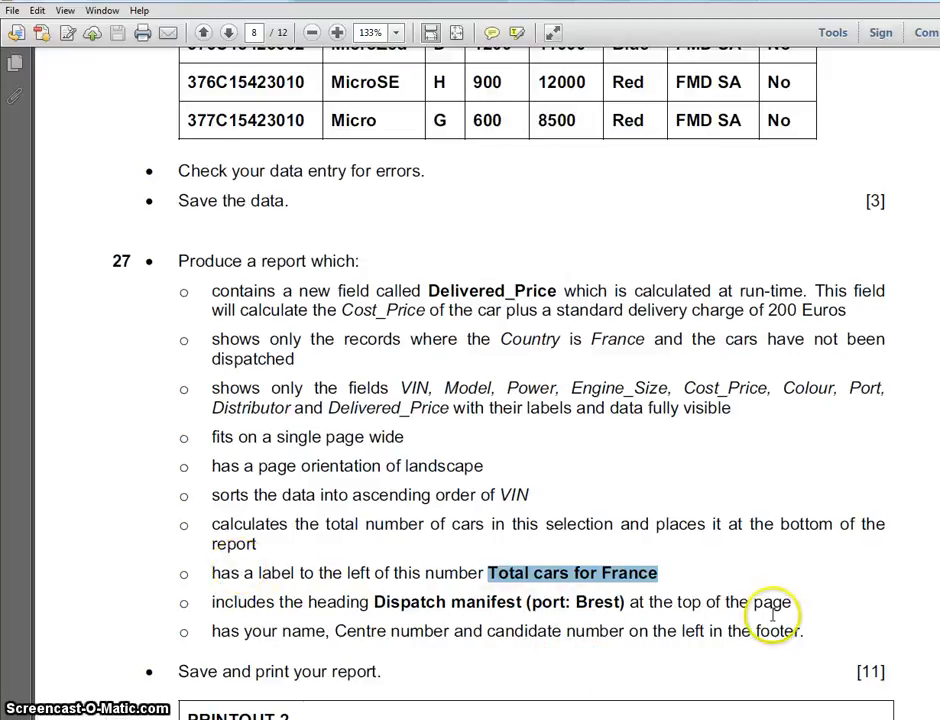
pyautogui.moveTo(625, 601); pyautogui.dragTo(409, 594)
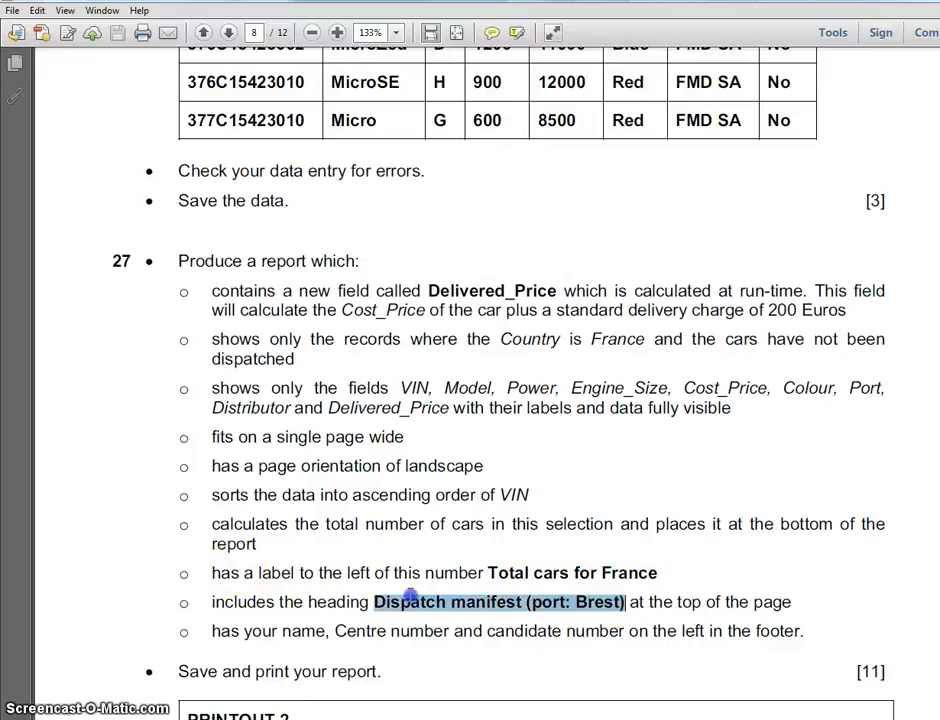
pyautogui.hotkey('alt', 'Tab')
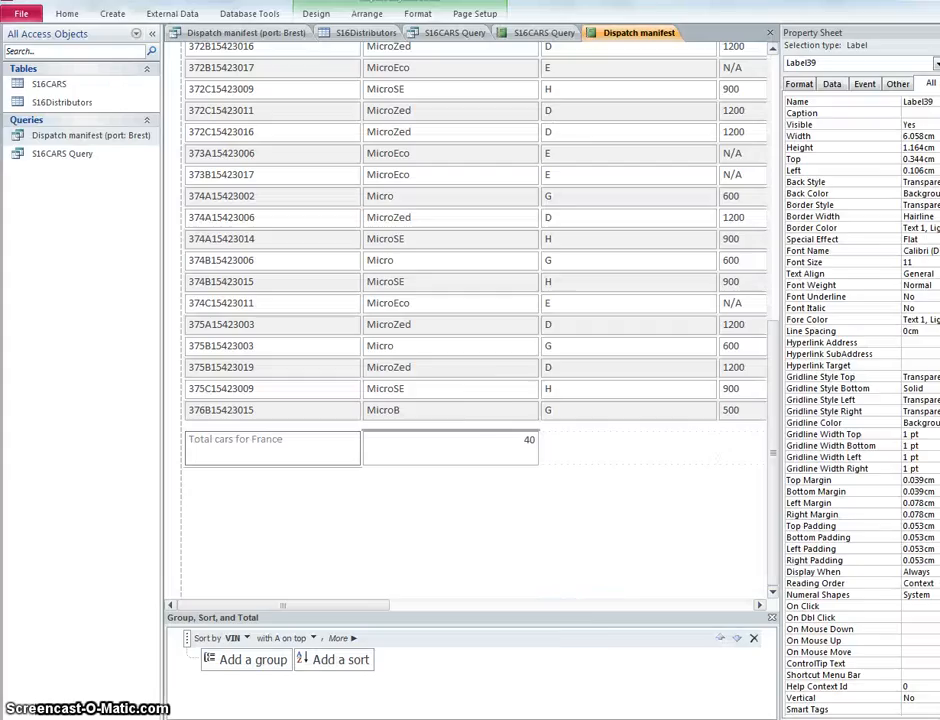
pyautogui.moveTo(772, 345); pyautogui.dragTo(764, 99)
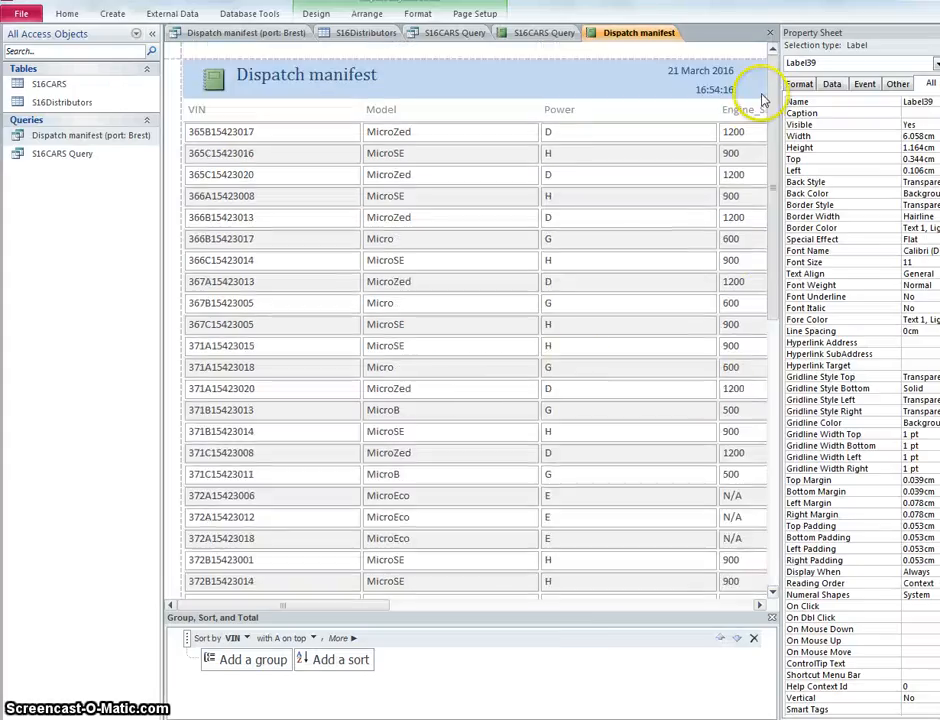
pyautogui.click(397, 78)
pyautogui.click(397, 77)
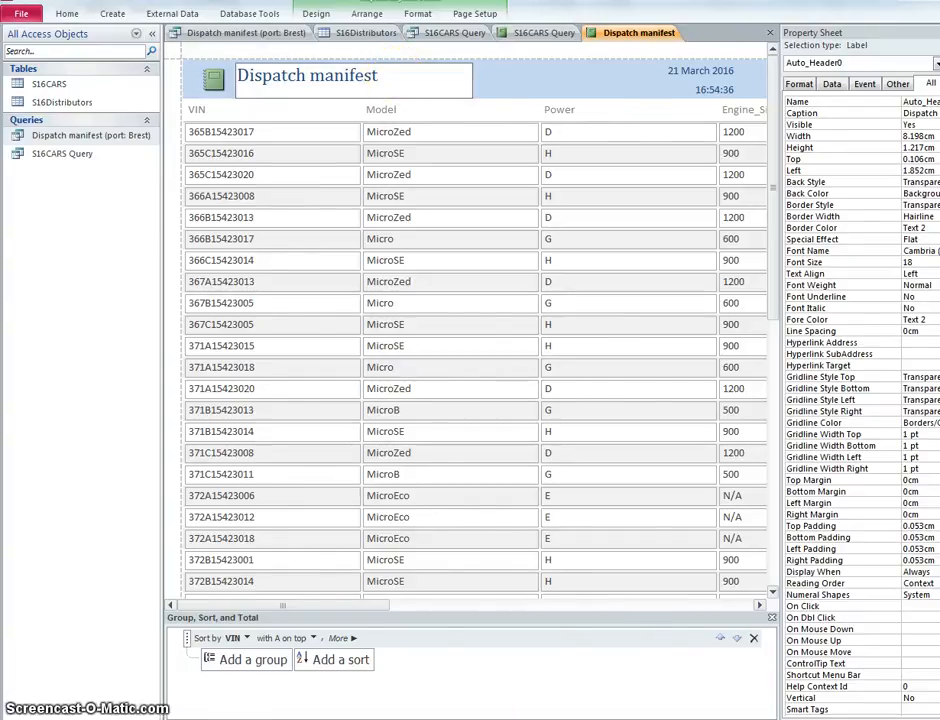
pyautogui.hotkey('alt', 'Tab')
pyautogui.rightClick(580, 610)
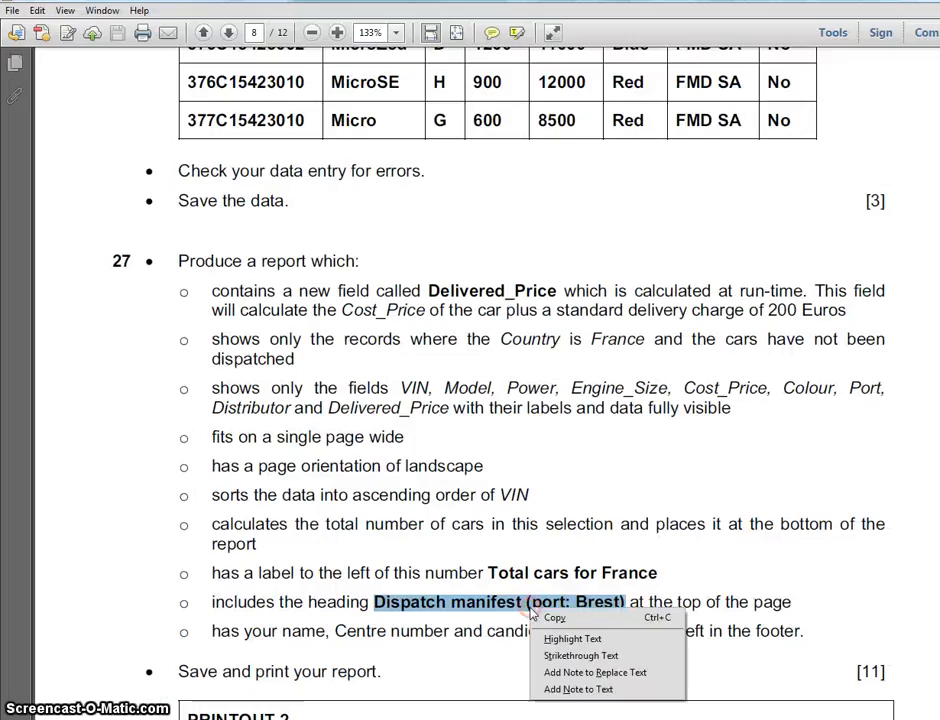
pyautogui.click(605, 622)
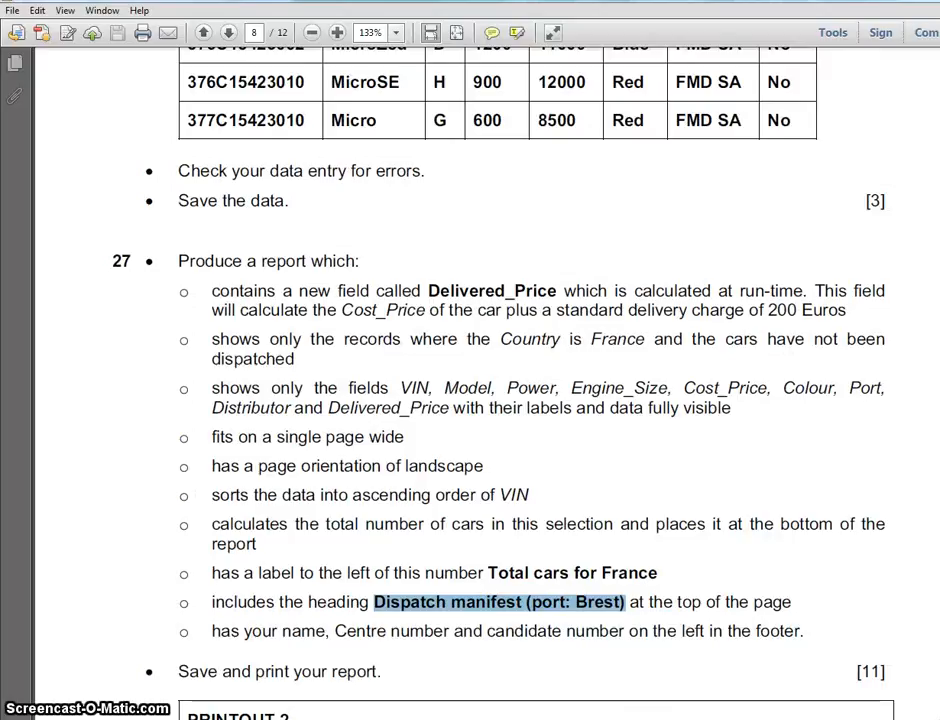
pyautogui.hotkey('alt', 'Tab')
pyautogui.moveTo(386, 78); pyautogui.dragTo(155, 60)
pyautogui.hotkey('ctrl', 'v')
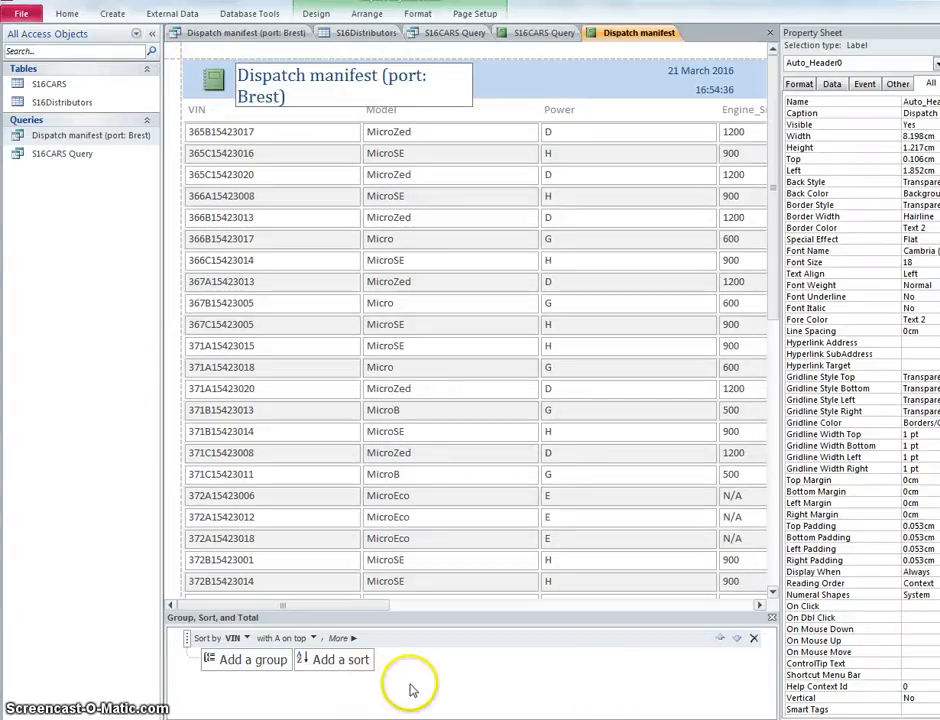
# Step: Read the remaining heading and footer requirements on the task sheet and display the report in Report View
pyautogui.hotkey('alt', 'Tab')
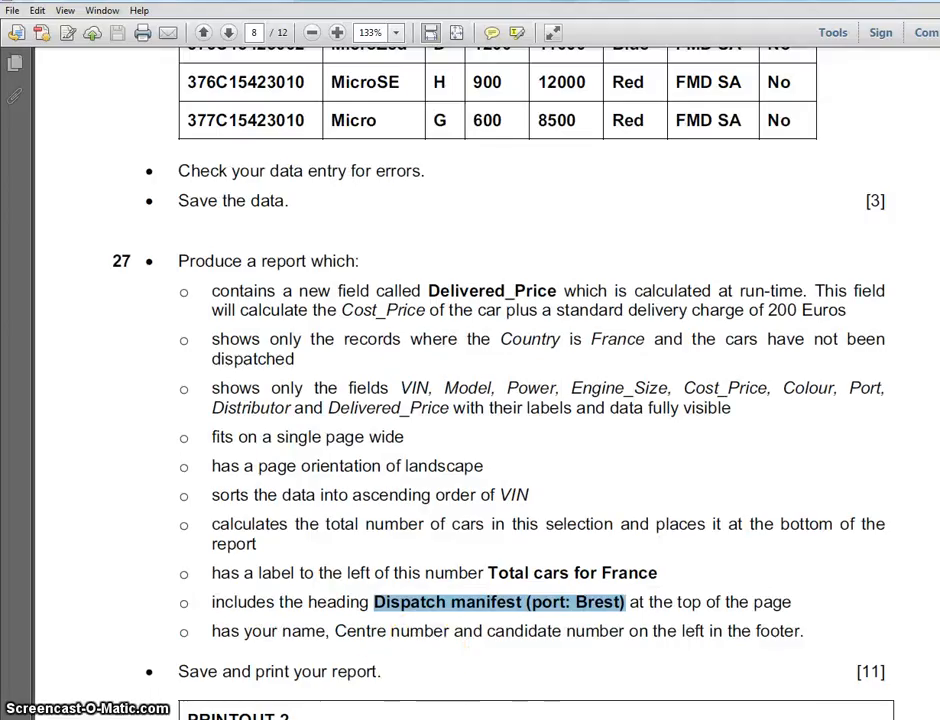
pyautogui.click(508, 719)
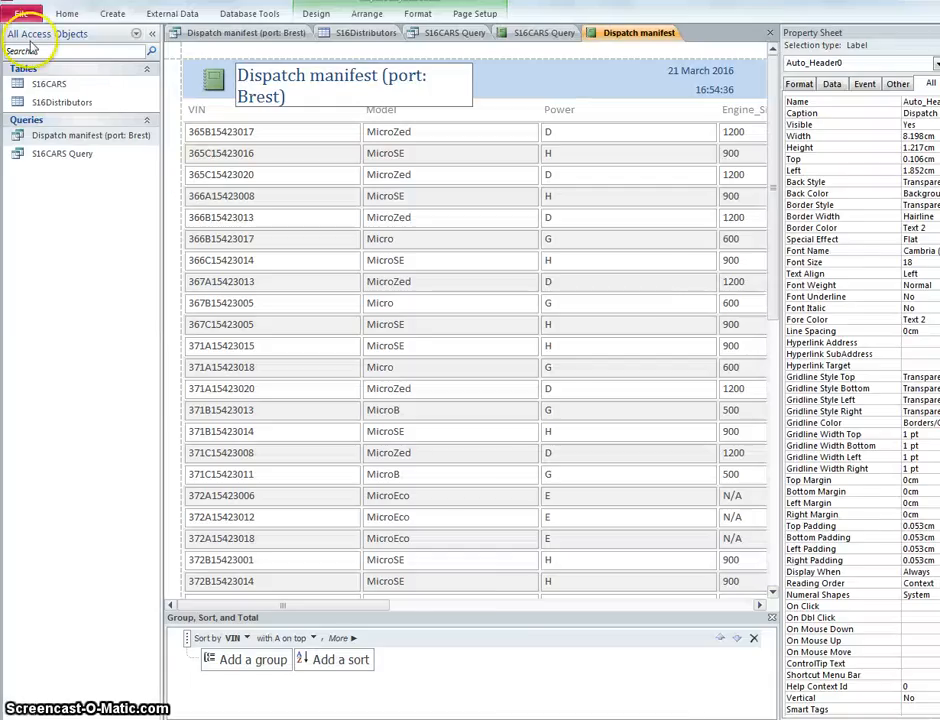
pyautogui.click(62, 14)
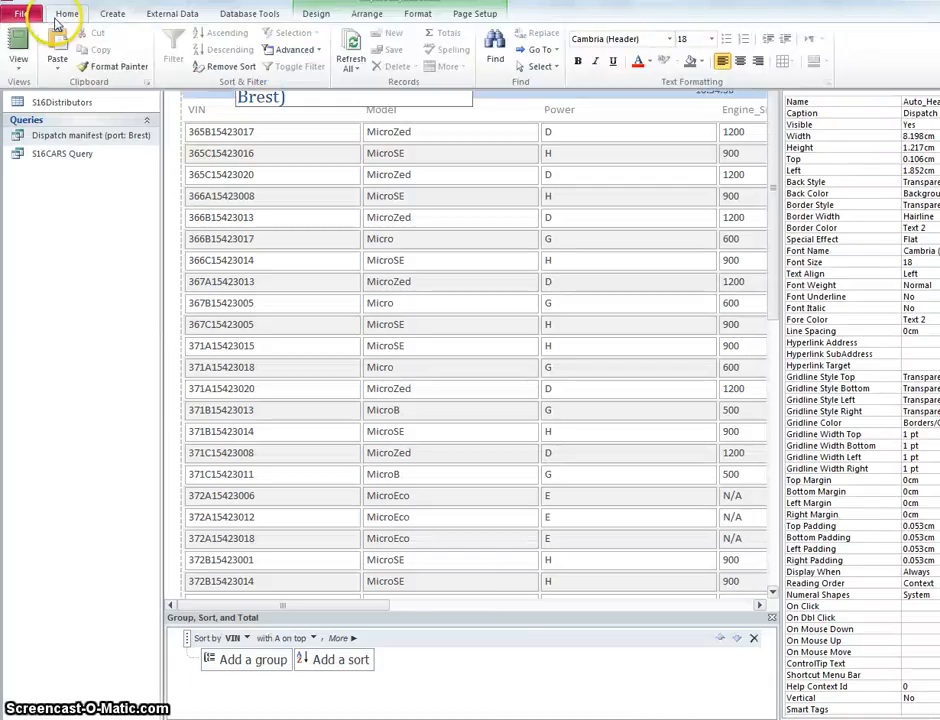
pyautogui.click(19, 60)
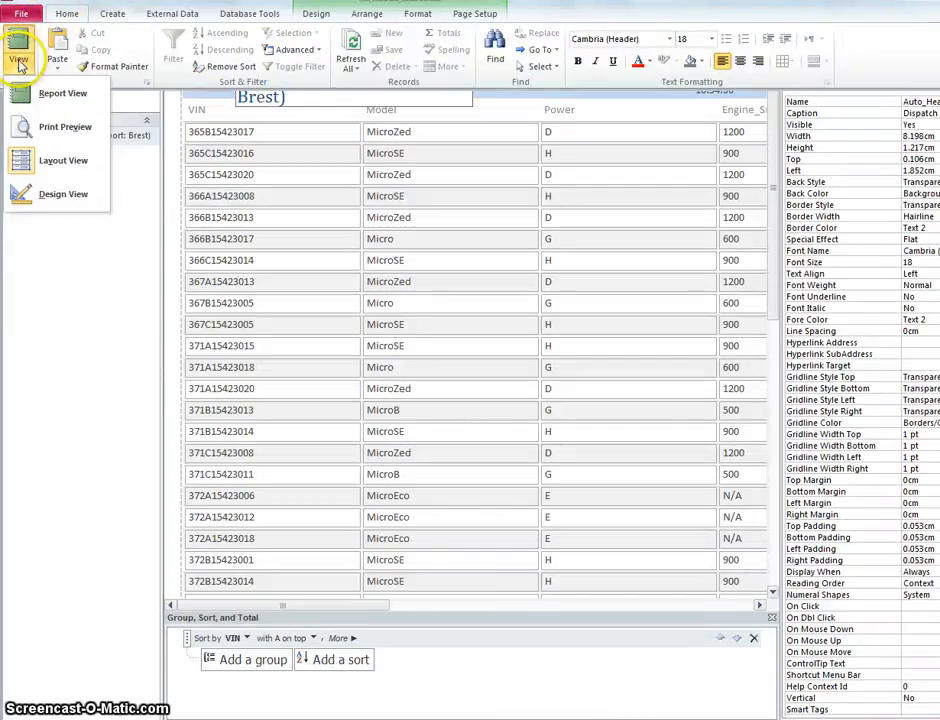
pyautogui.click(57, 100)
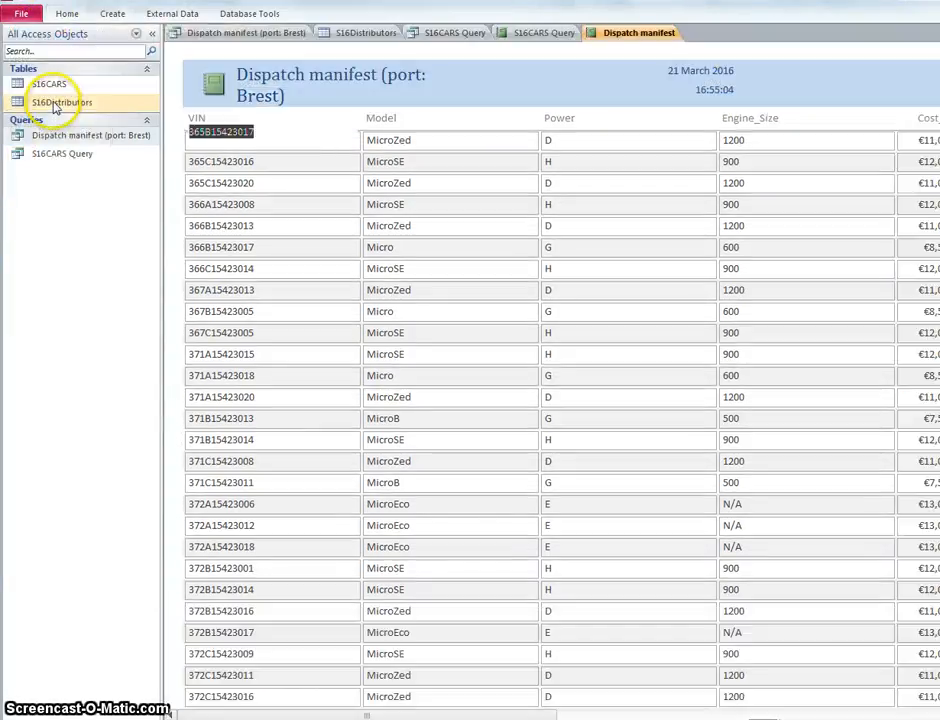
# Step: Open the report in Print Preview and examine how its columns, label and total are spread over the pages
pyautogui.click(65, 16)
pyautogui.click(19, 60)
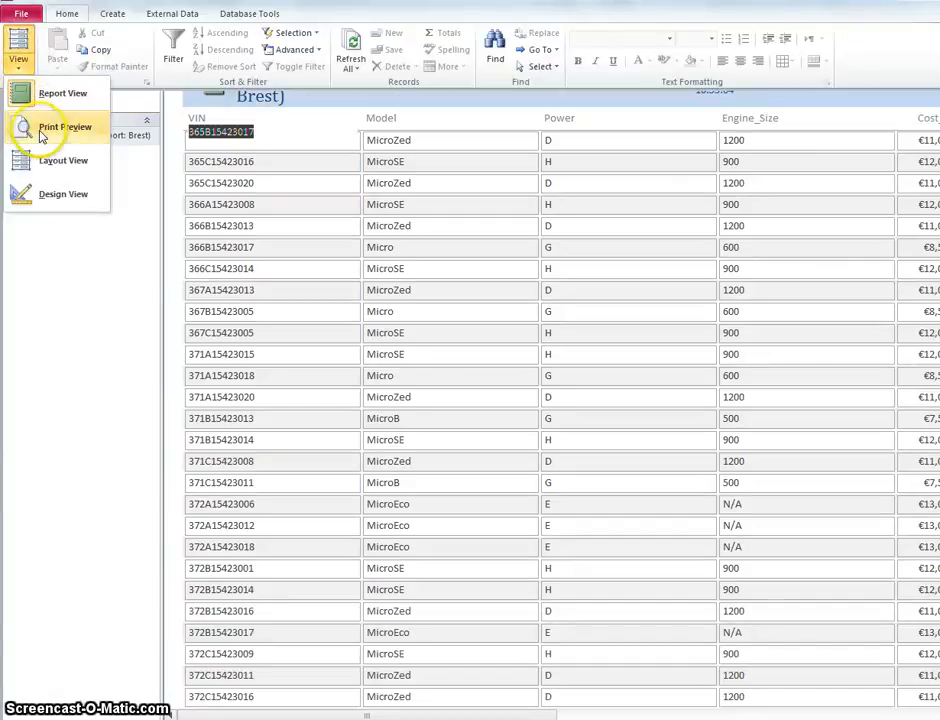
pyautogui.click(25, 128)
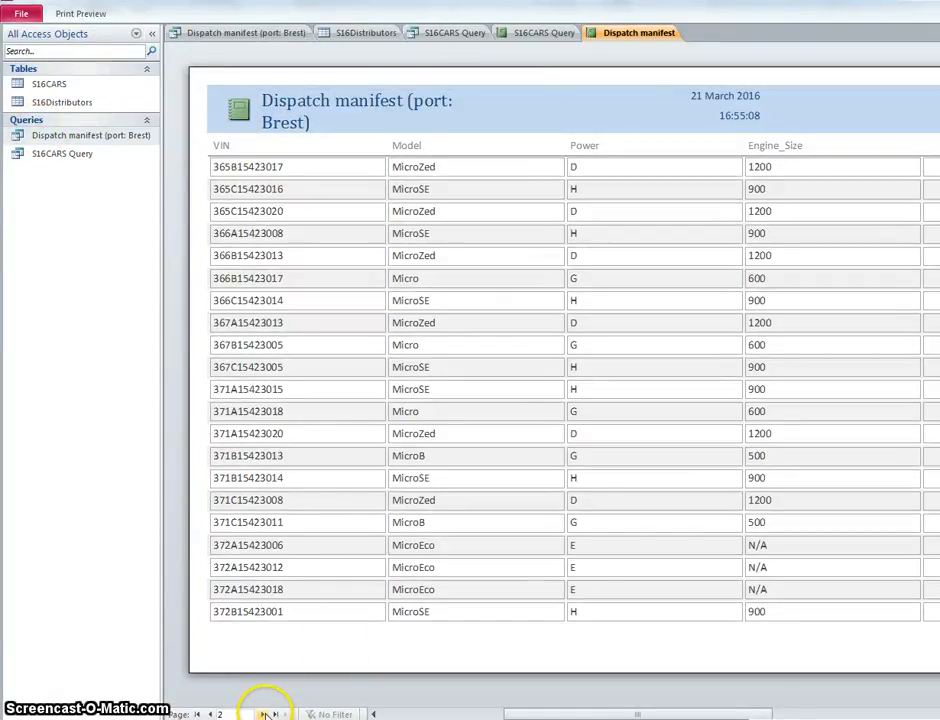
pyautogui.click(263, 714)
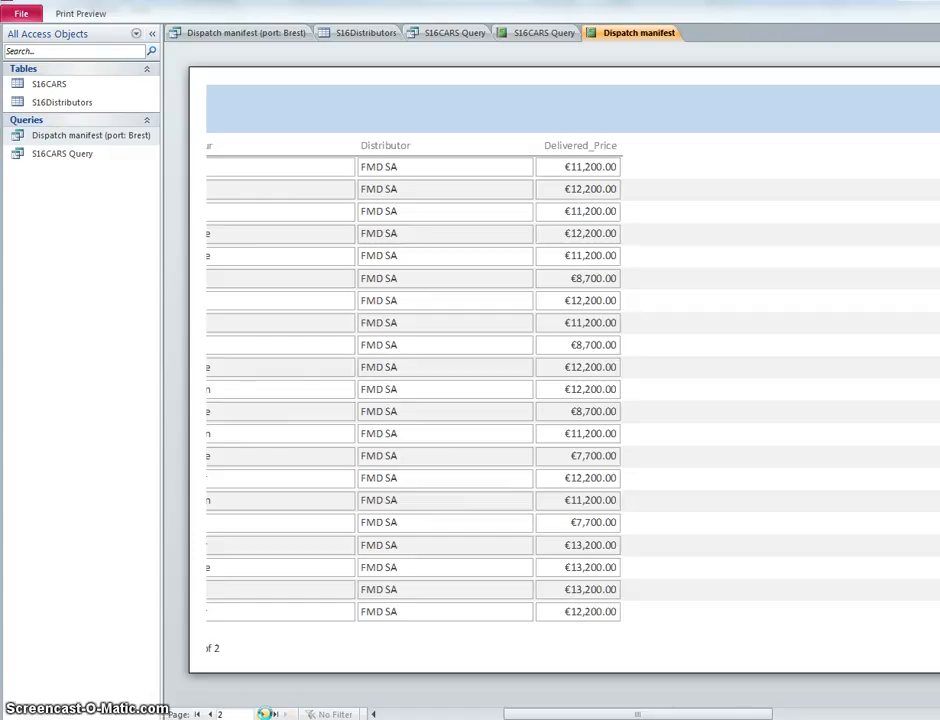
pyautogui.click(263, 714)
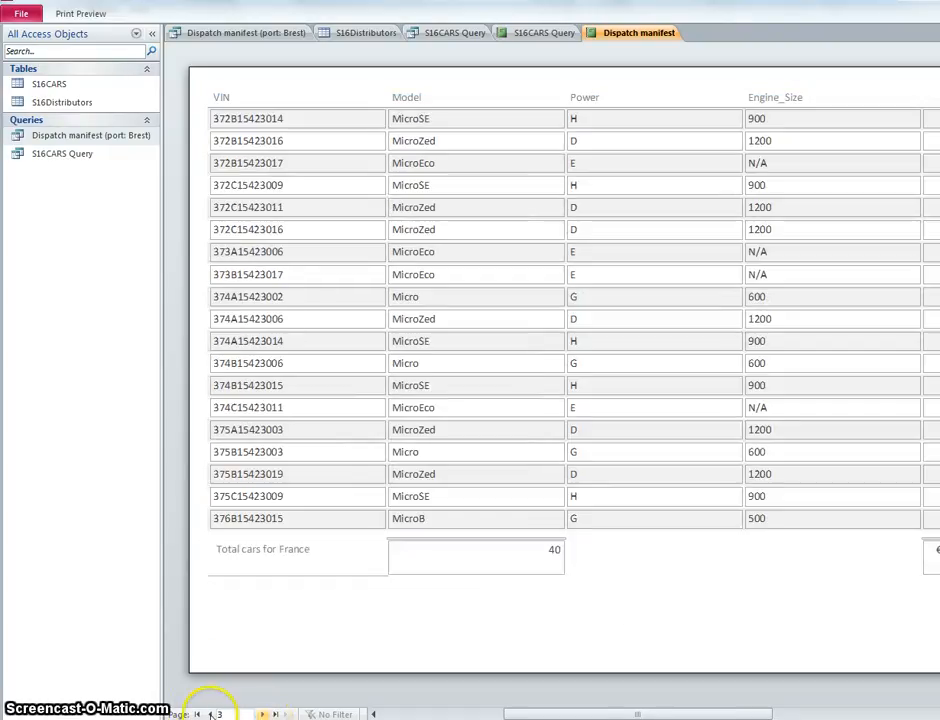
pyautogui.click(210, 714)
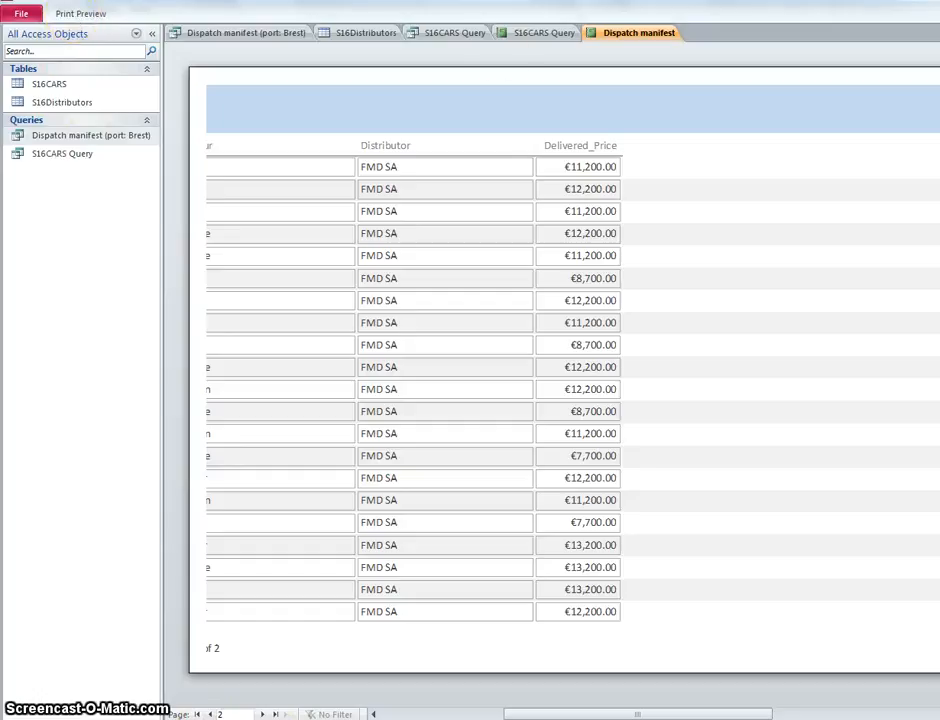
pyautogui.click(64, 16)
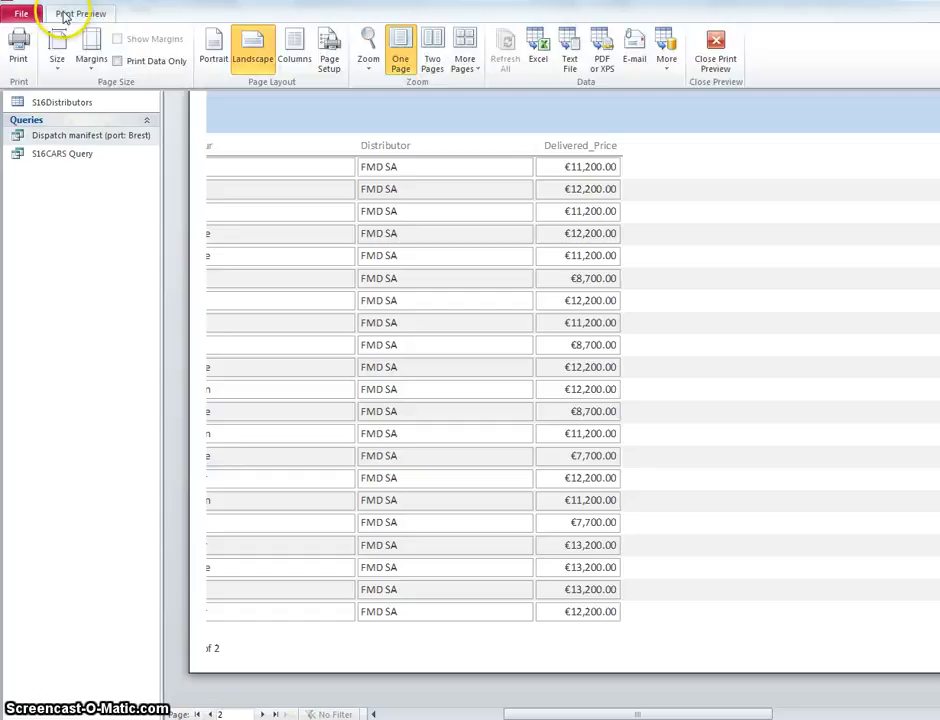
pyautogui.click(22, 13)
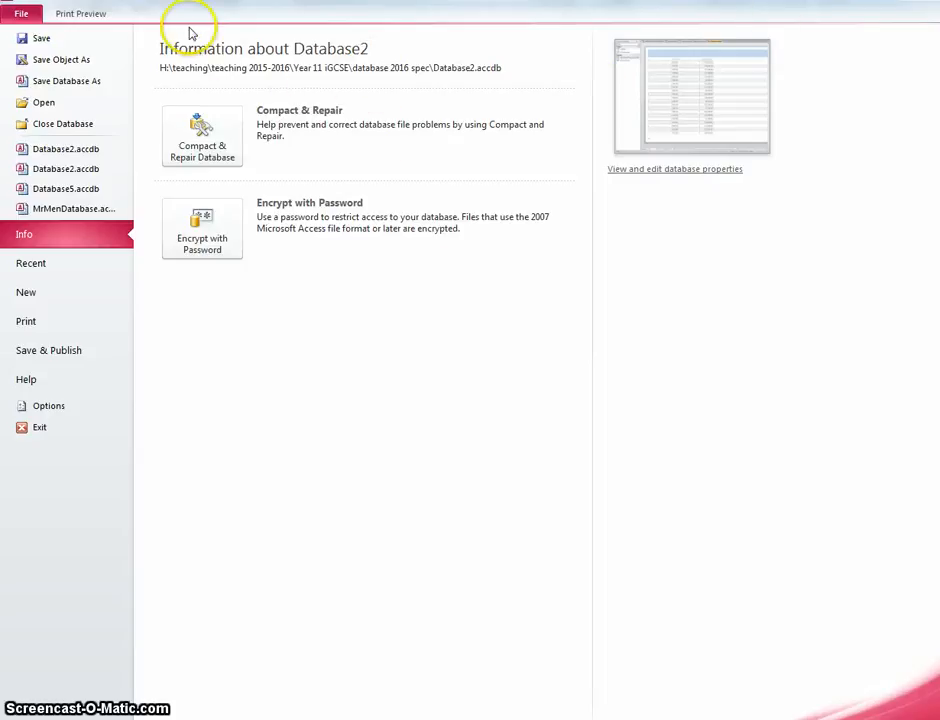
pyautogui.click(97, 12)
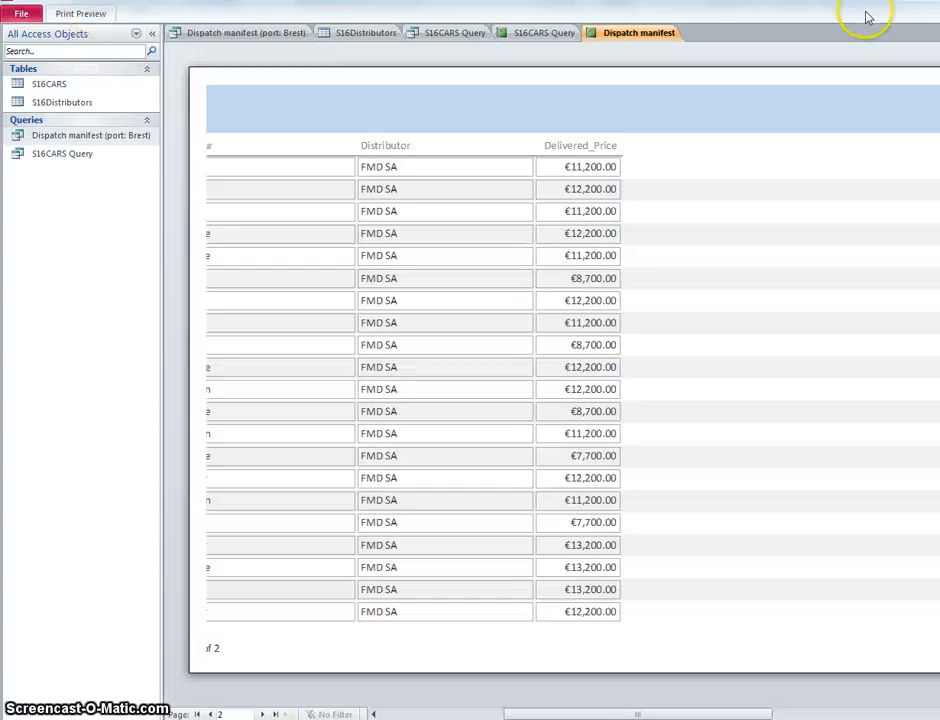
# Step: Close the report, saving it under the name Dispatch manifest, and reopen the saved report
pyautogui.click(936, 8)
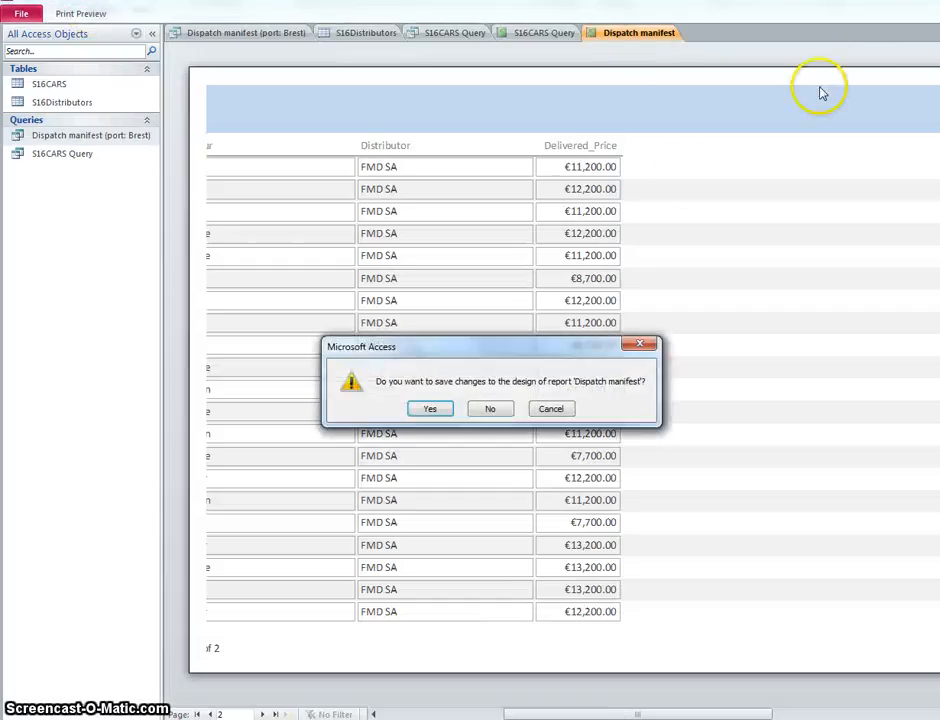
pyautogui.click(428, 410)
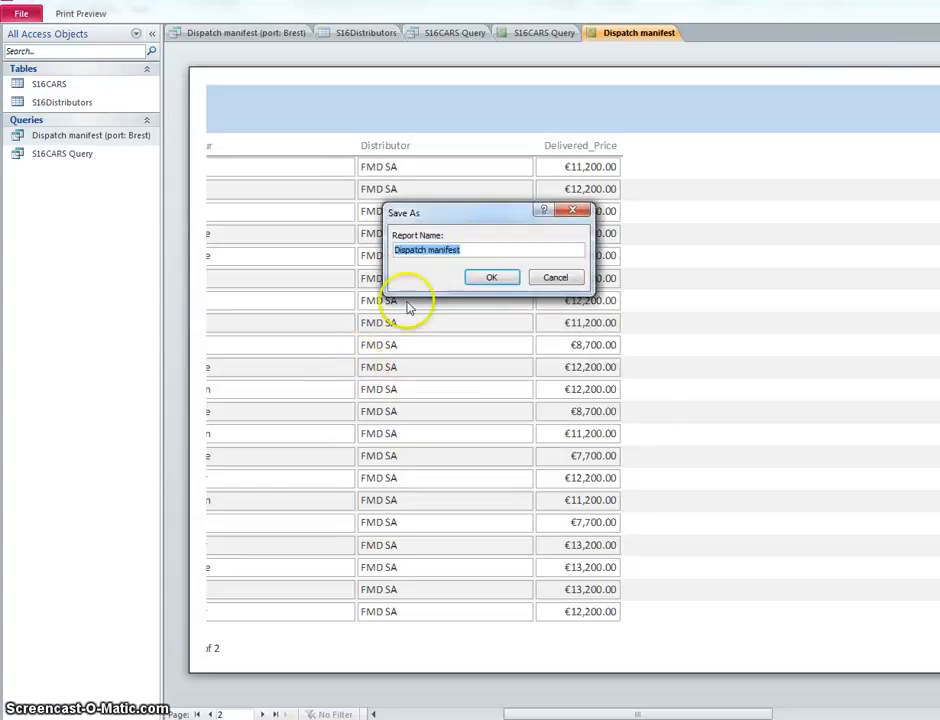
pyautogui.click(490, 278)
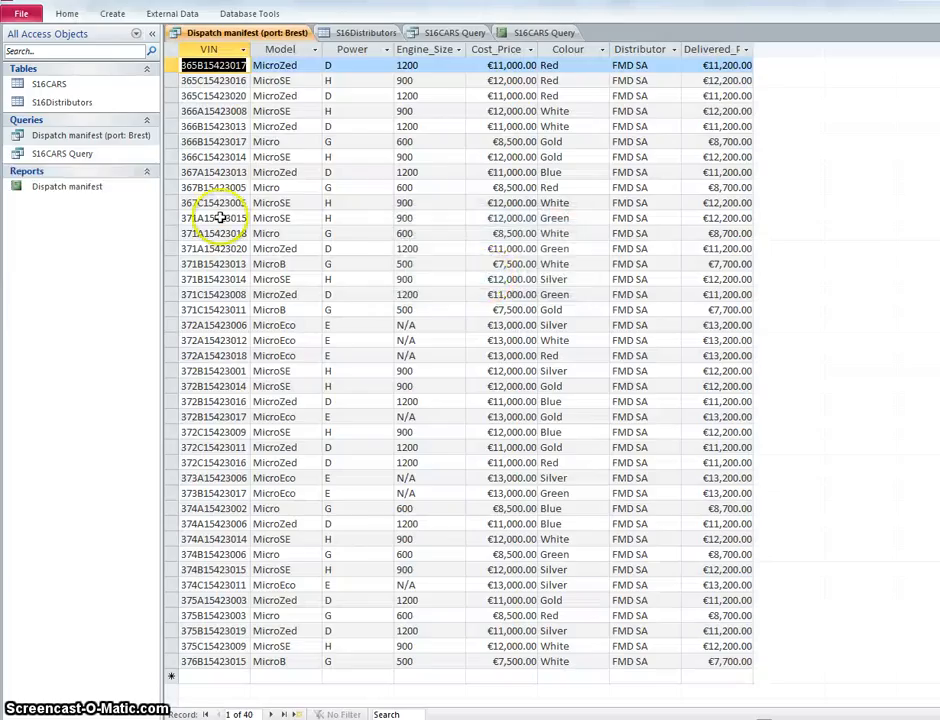
pyautogui.doubleClick(66, 188)
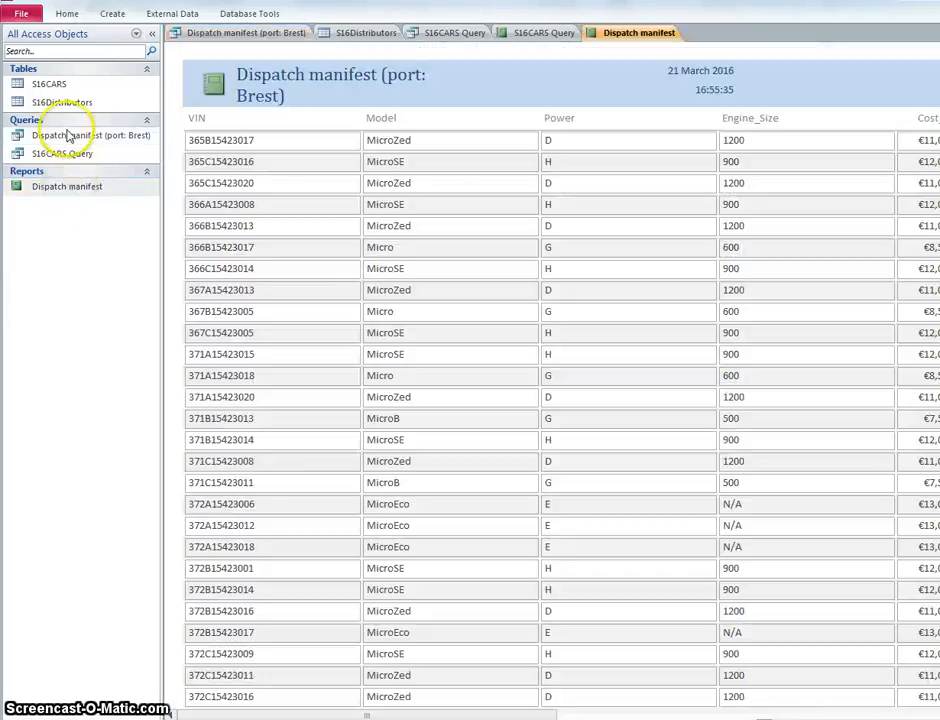
pyautogui.click(66, 14)
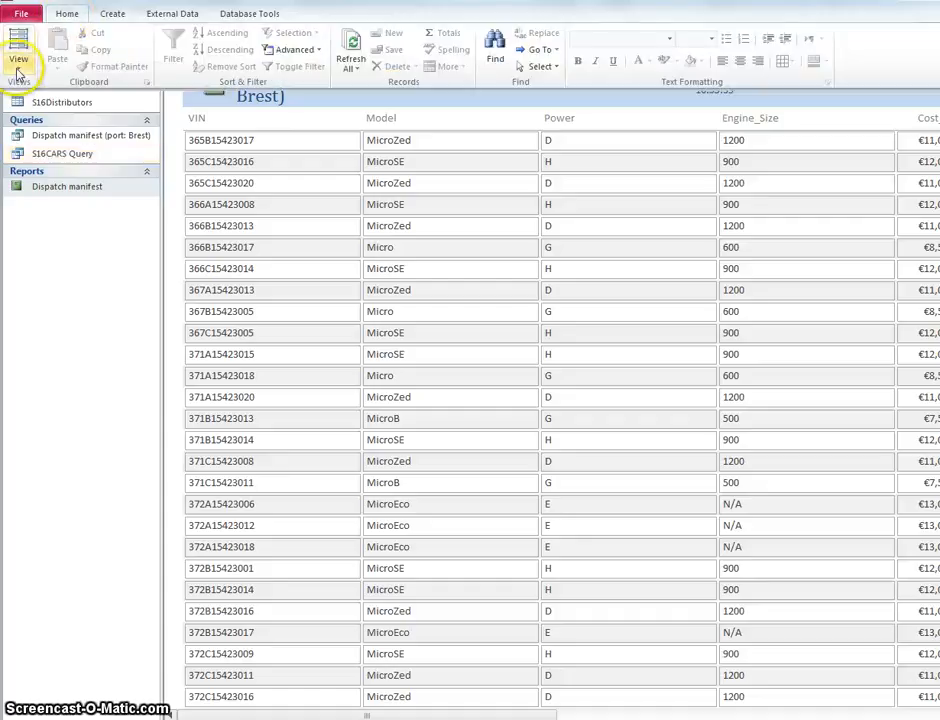
pyautogui.click(20, 58)
pyautogui.click(50, 195)
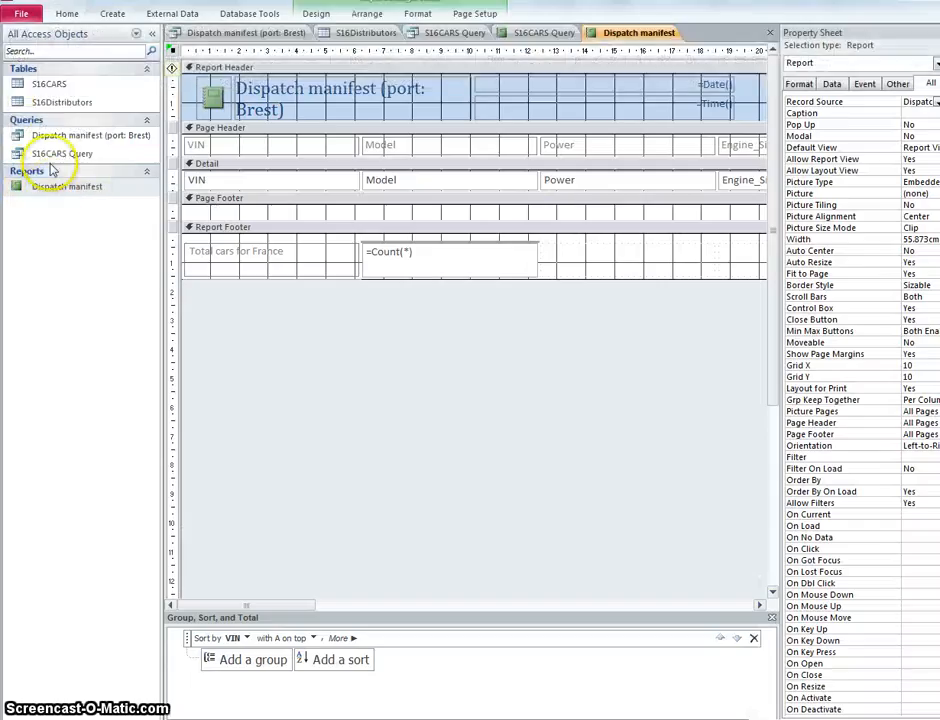
# Step: Display the report in Layout View and narrow the VIN column and the Model column, the latter to about 2.5 cm
pyautogui.click(66, 14)
pyautogui.click(20, 50)
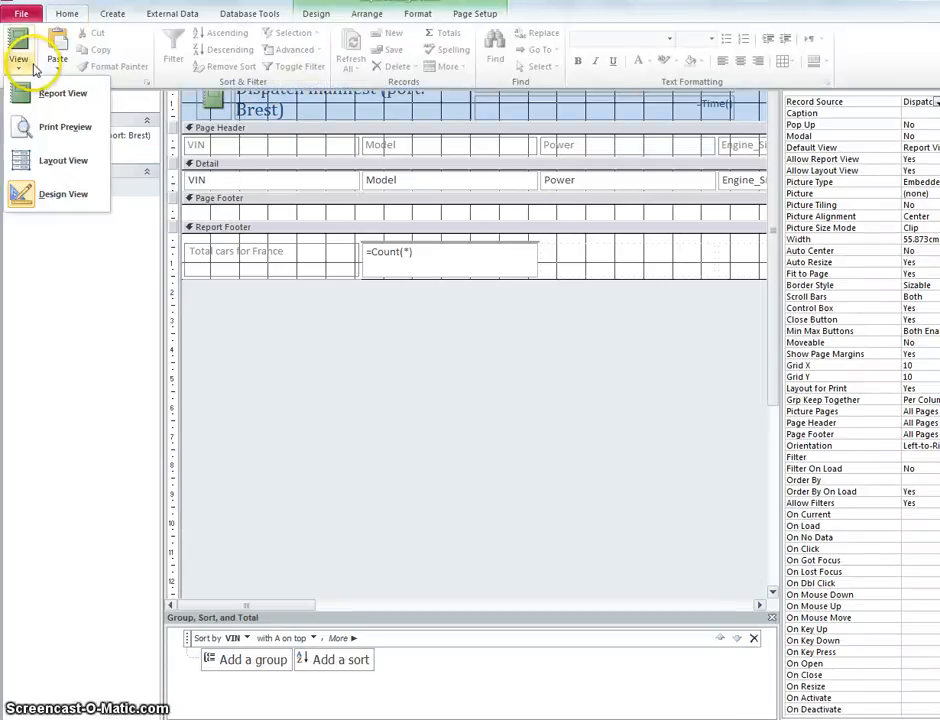
pyautogui.click(45, 168)
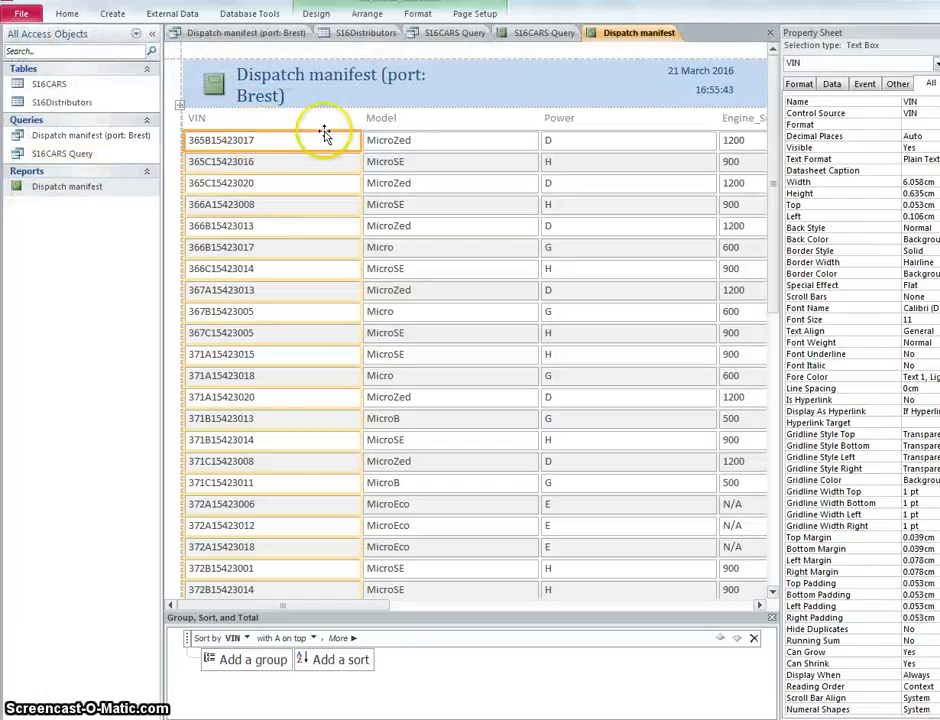
pyautogui.moveTo(358, 139); pyautogui.dragTo(265, 143)
pyautogui.moveTo(438, 139); pyautogui.dragTo(340, 139)
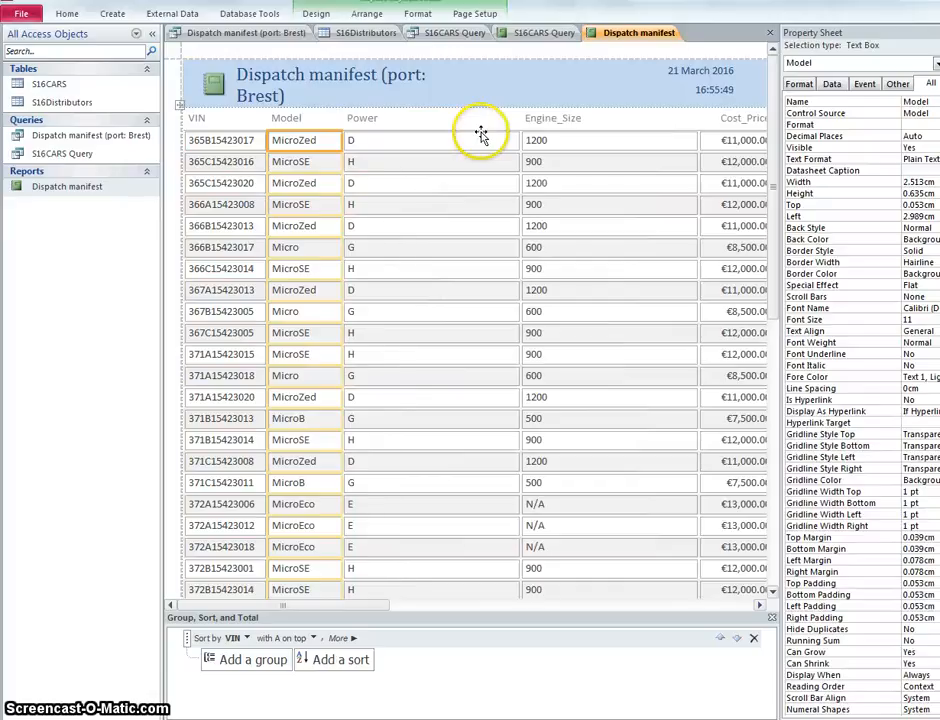
# Step: Narrow the Power column to about 2.2 cm and reduce the width of the Engine_Size column
pyautogui.click(478, 134)
pyautogui.moveTo(518, 141); pyautogui.dragTo(407, 142)
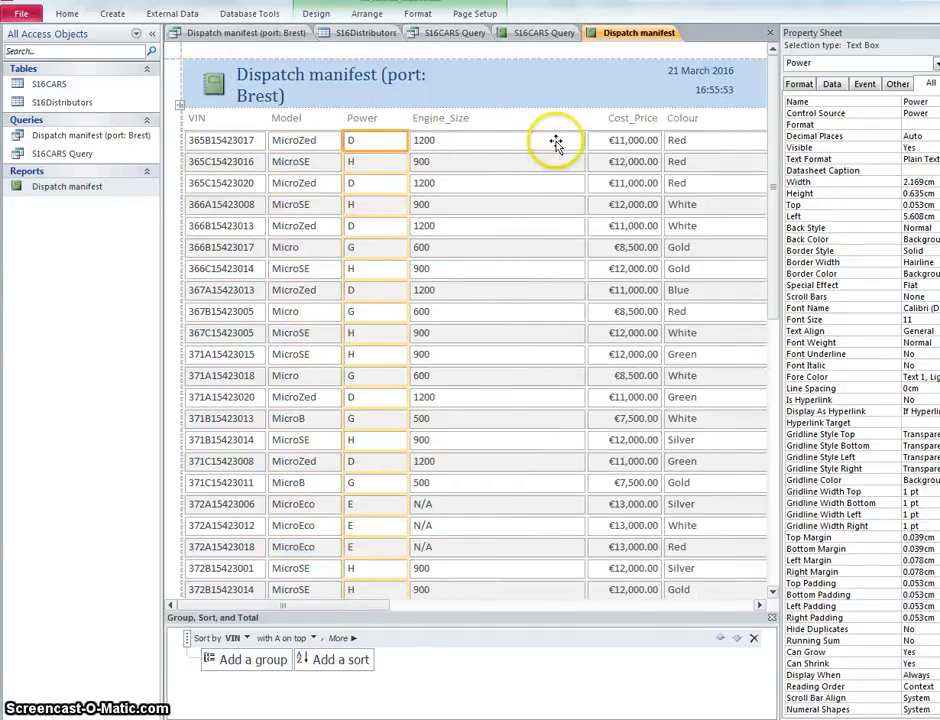
pyautogui.click(566, 142)
pyautogui.click(573, 125)
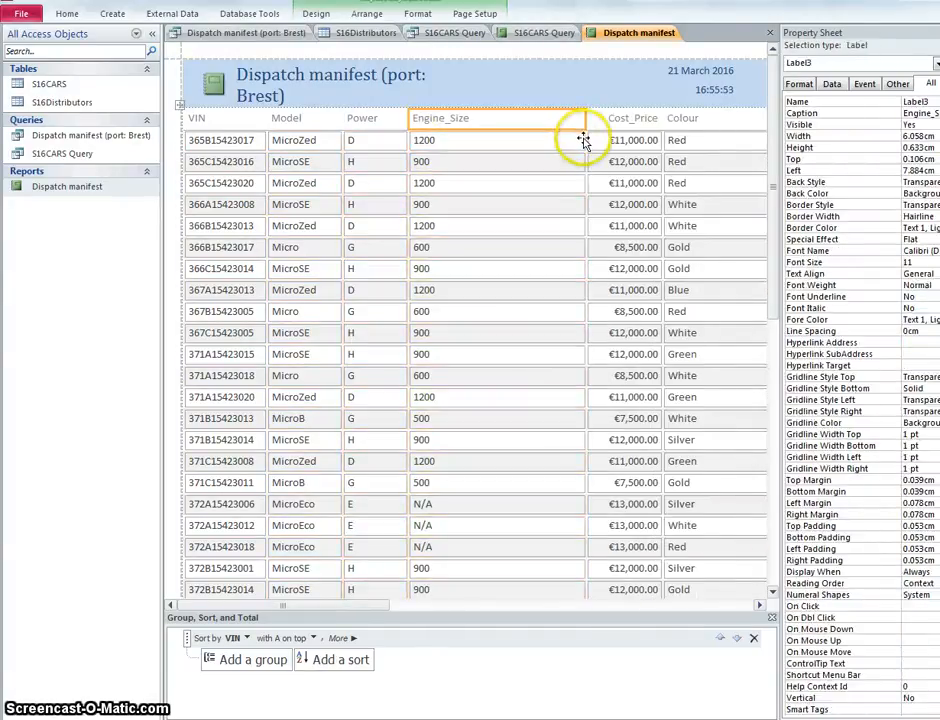
pyautogui.click(583, 141)
pyautogui.moveTo(583, 141); pyautogui.dragTo(506, 153)
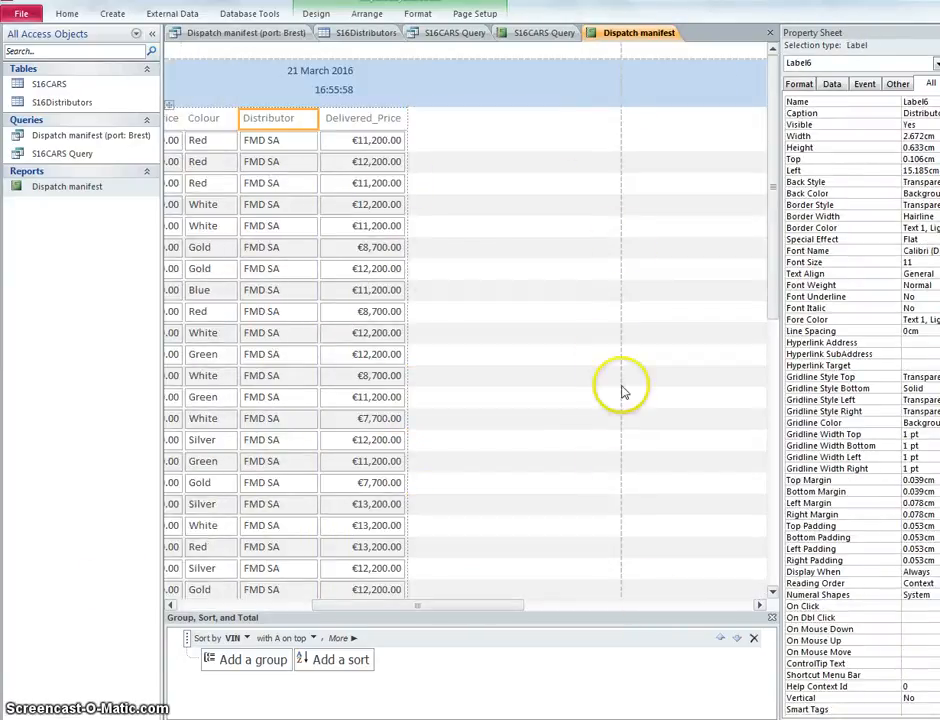
# Step: In Design View, reduce the report's overall width to about 31 cm by pulling in its empty right edge
pyautogui.click(67, 15)
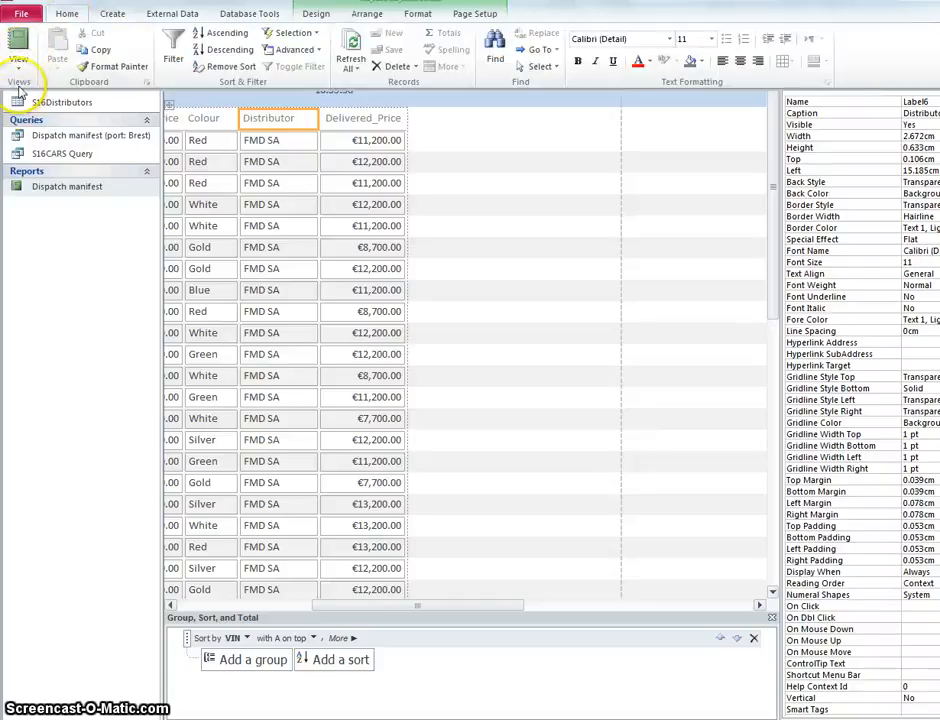
pyautogui.click(18, 60)
pyautogui.click(62, 195)
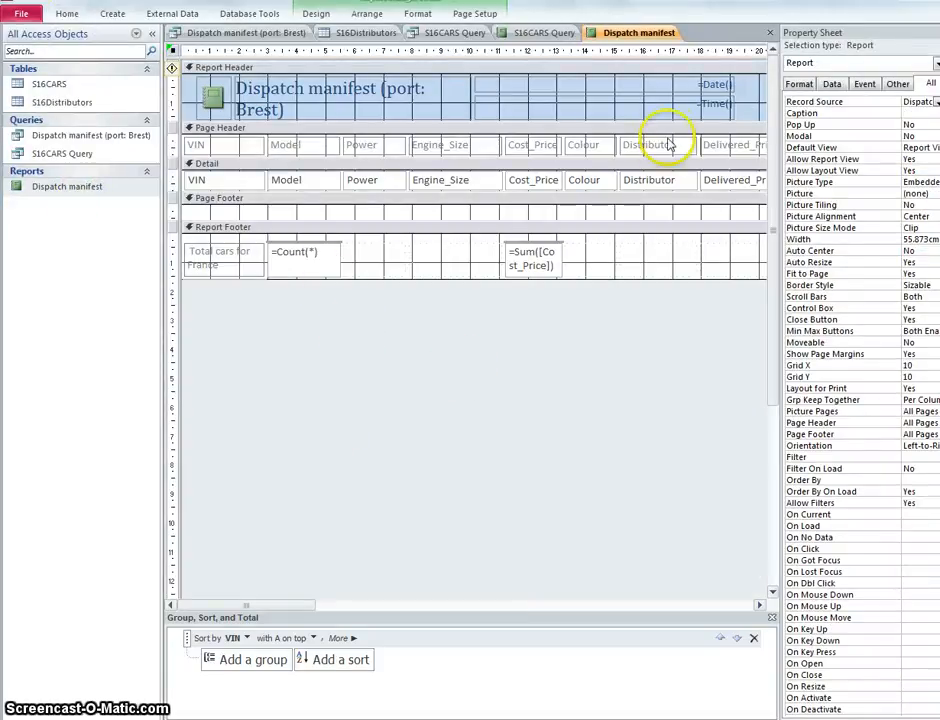
pyautogui.click(665, 109)
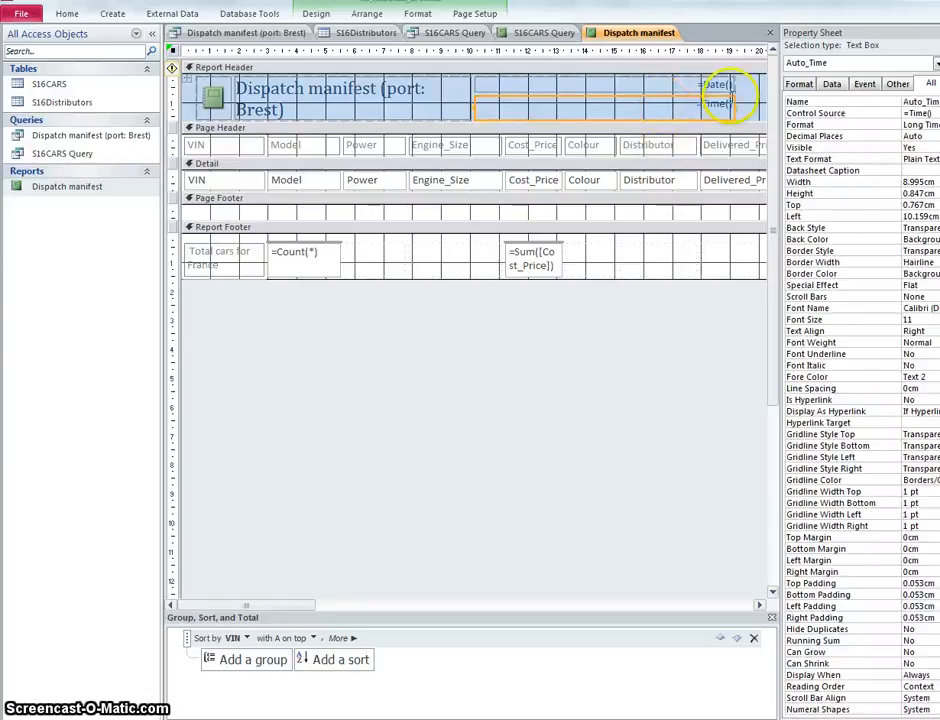
pyautogui.moveTo(302, 605); pyautogui.dragTo(762, 609)
pyautogui.click(762, 609)
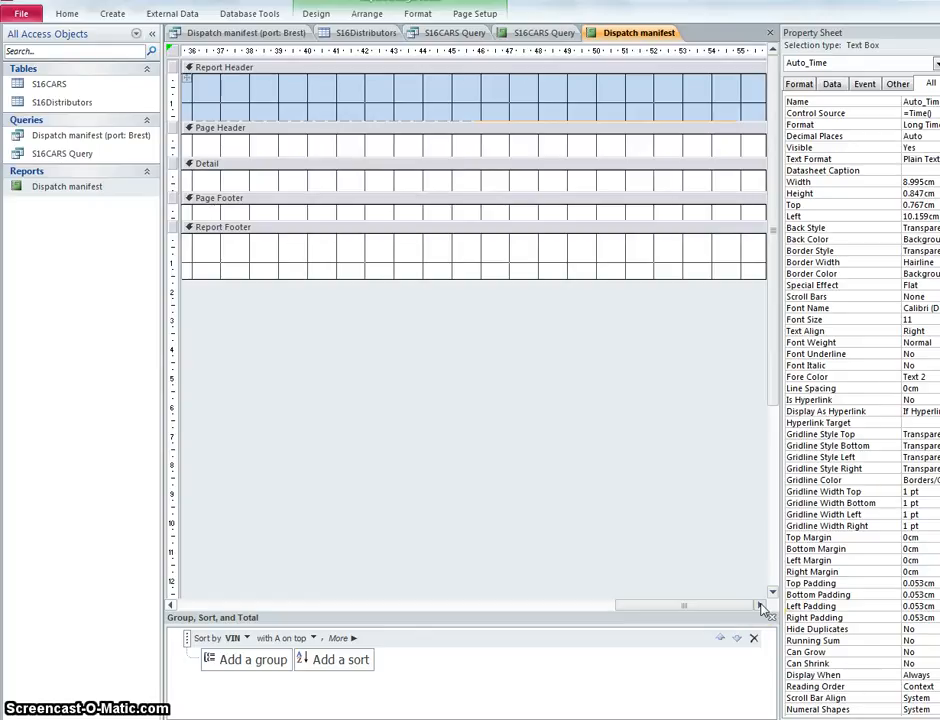
pyautogui.moveTo(766, 110); pyautogui.dragTo(255, 112)
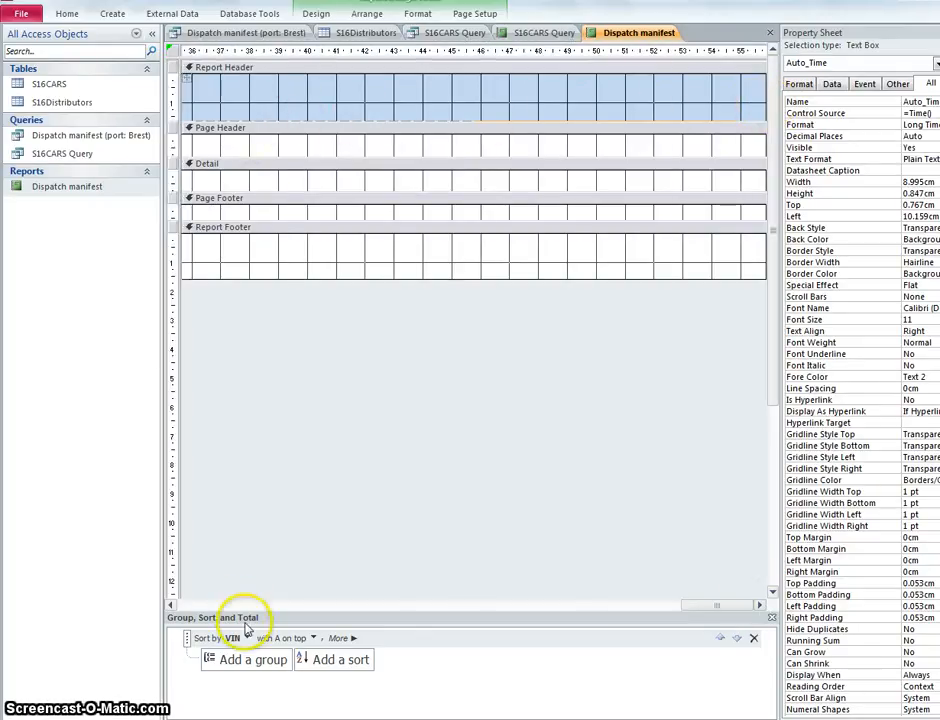
pyautogui.moveTo(684, 605); pyautogui.dragTo(575, 606)
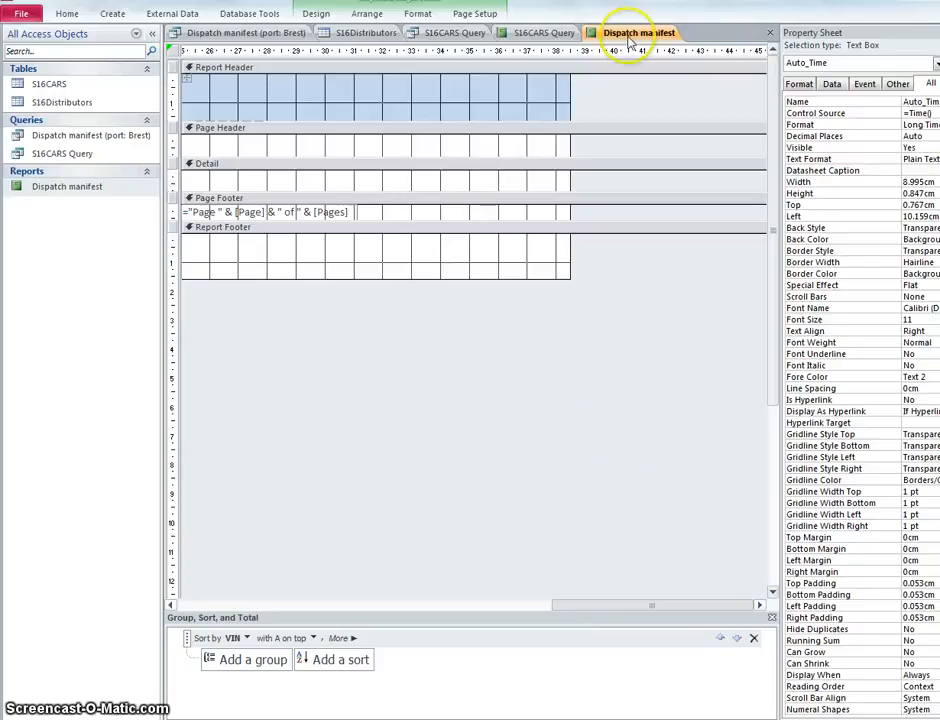
pyautogui.moveTo(566, 80); pyautogui.dragTo(363, 88)
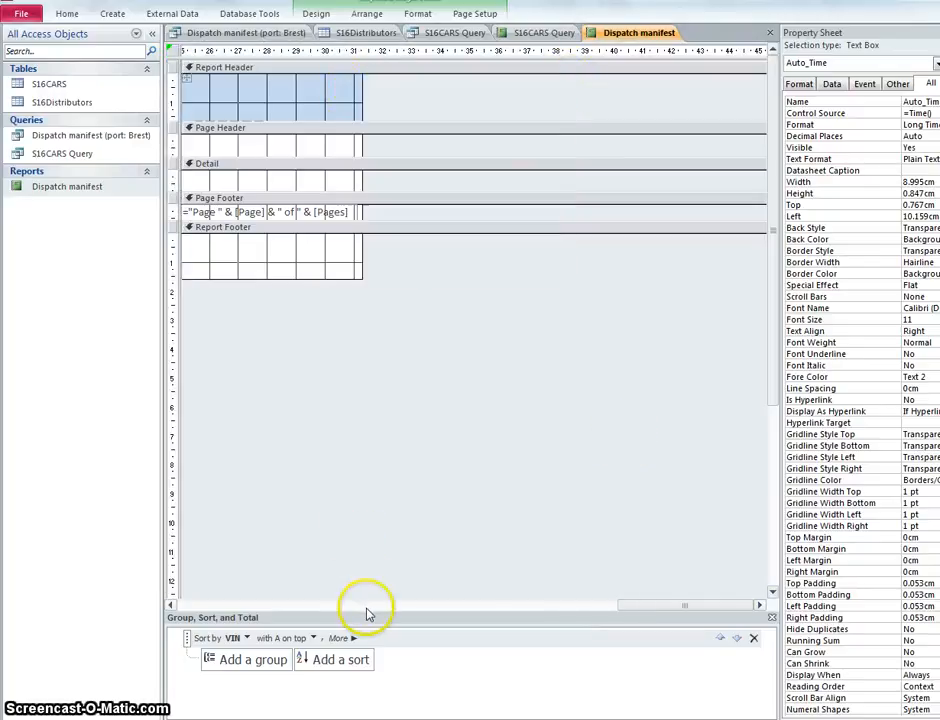
# Step: Move the page number box in the page footer to about 19.9 cm from the left and reduce the report's width to about 26.5 cm
pyautogui.moveTo(632, 606); pyautogui.dragTo(383, 582)
pyautogui.click(623, 213)
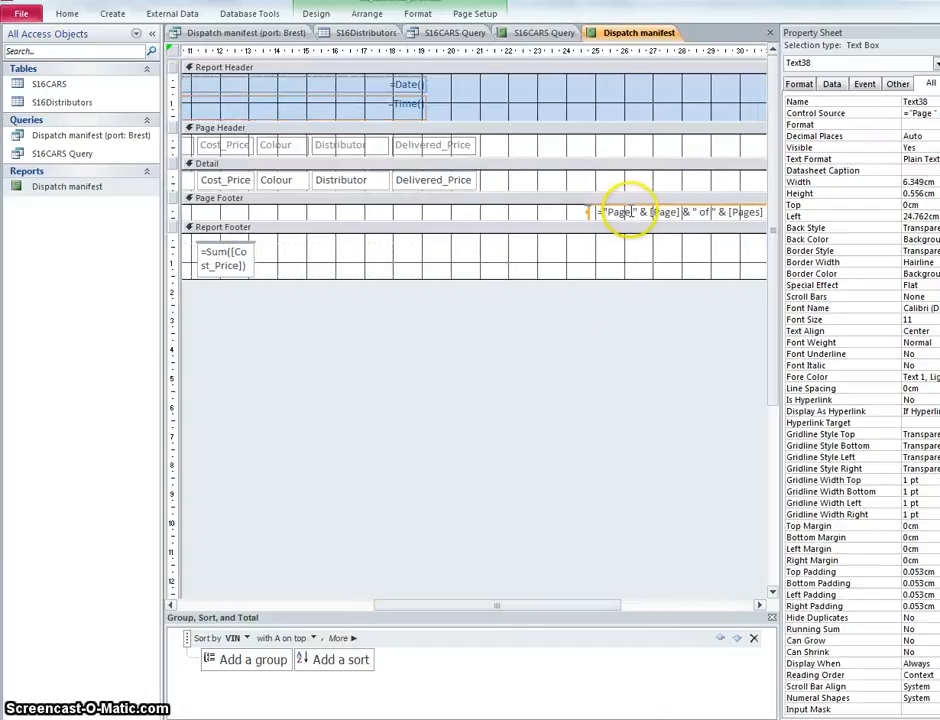
pyautogui.click(622, 205)
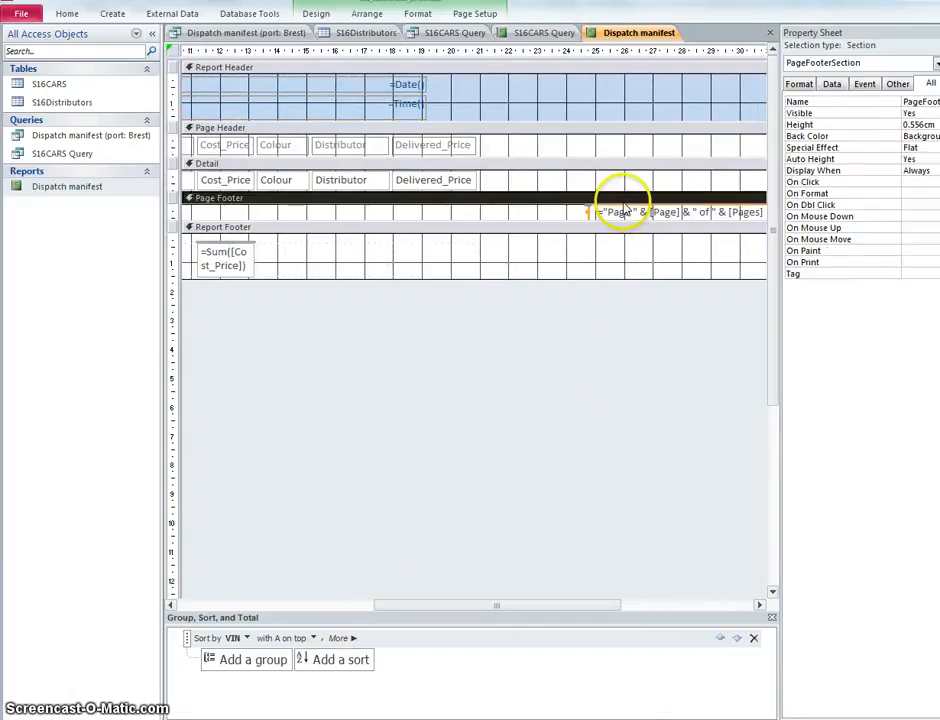
pyautogui.click(623, 211)
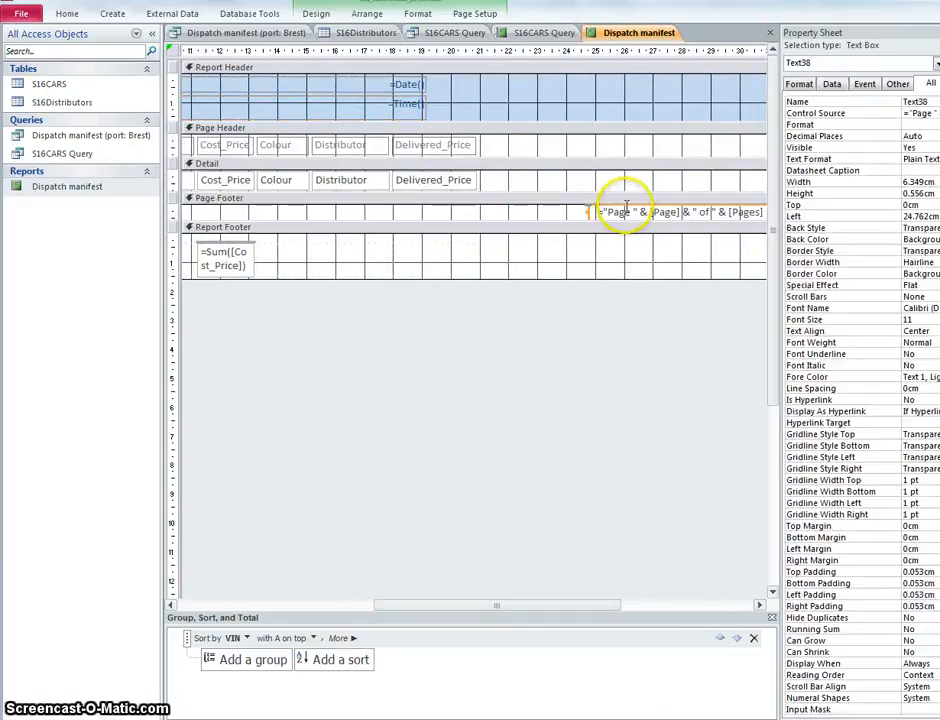
pyautogui.moveTo(625, 207); pyautogui.dragTo(455, 200)
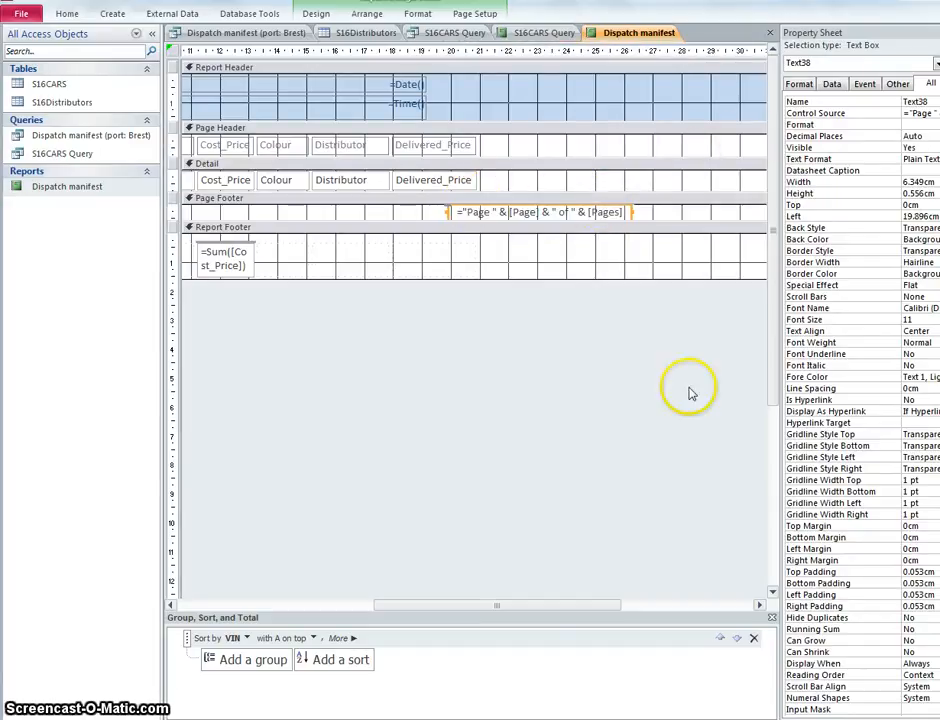
pyautogui.click(709, 606)
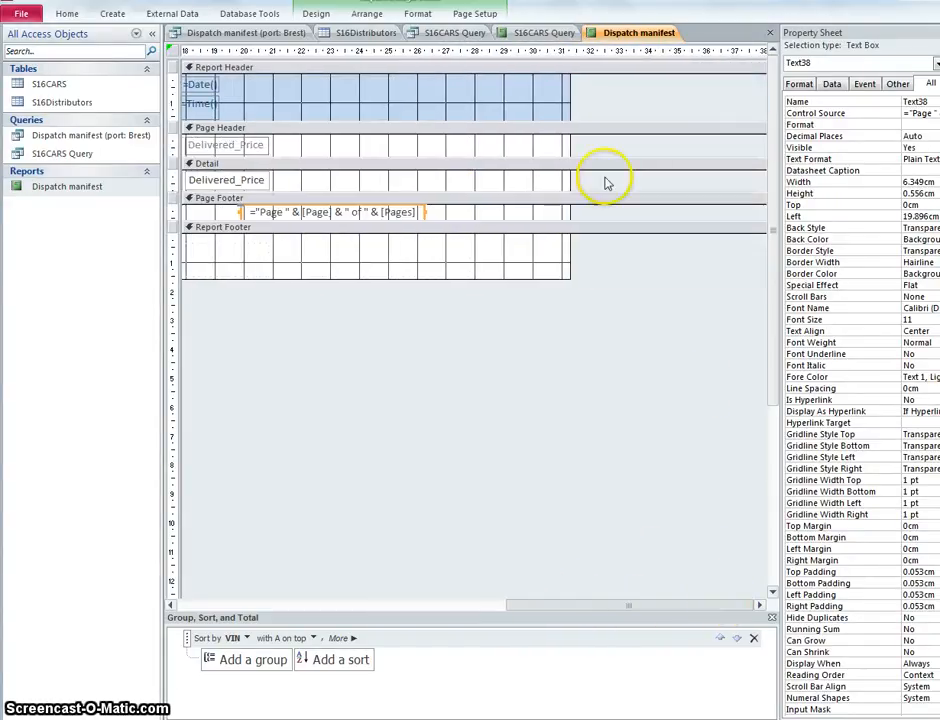
pyautogui.moveTo(570, 80); pyautogui.dragTo(432, 84)
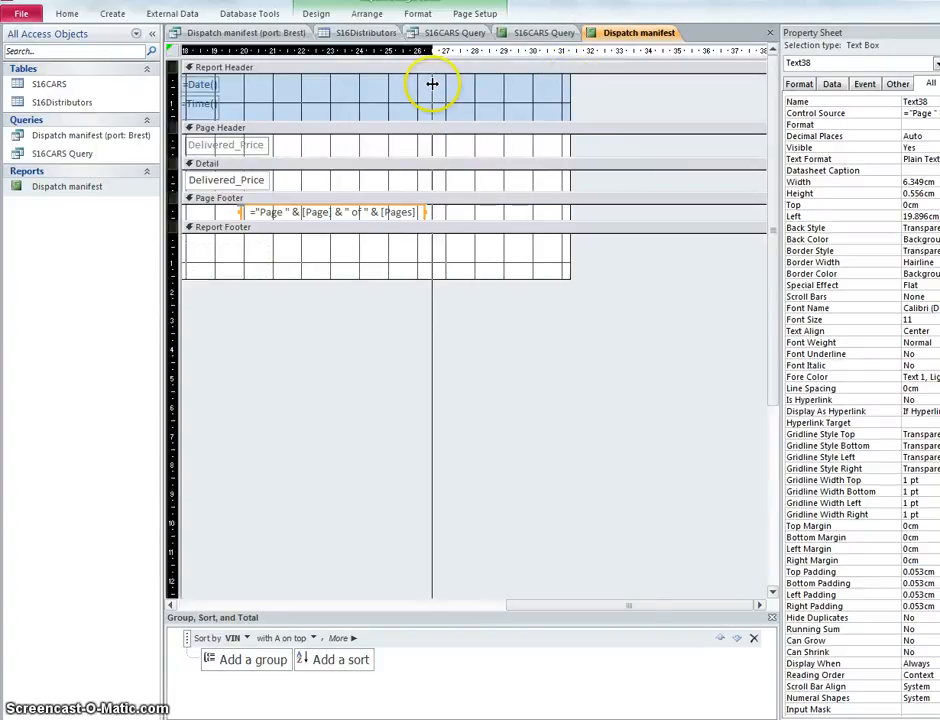
# Step: Open the report in Print Preview and check through to the last page that every column fits on a single page width
pyautogui.click(64, 16)
pyautogui.click(18, 52)
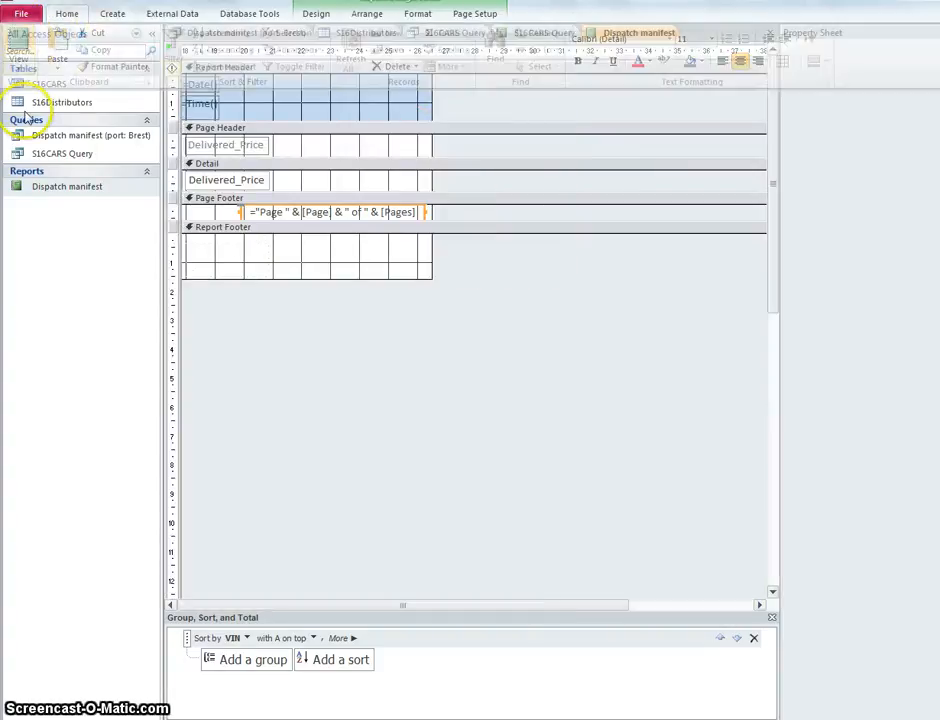
pyautogui.click(62, 14)
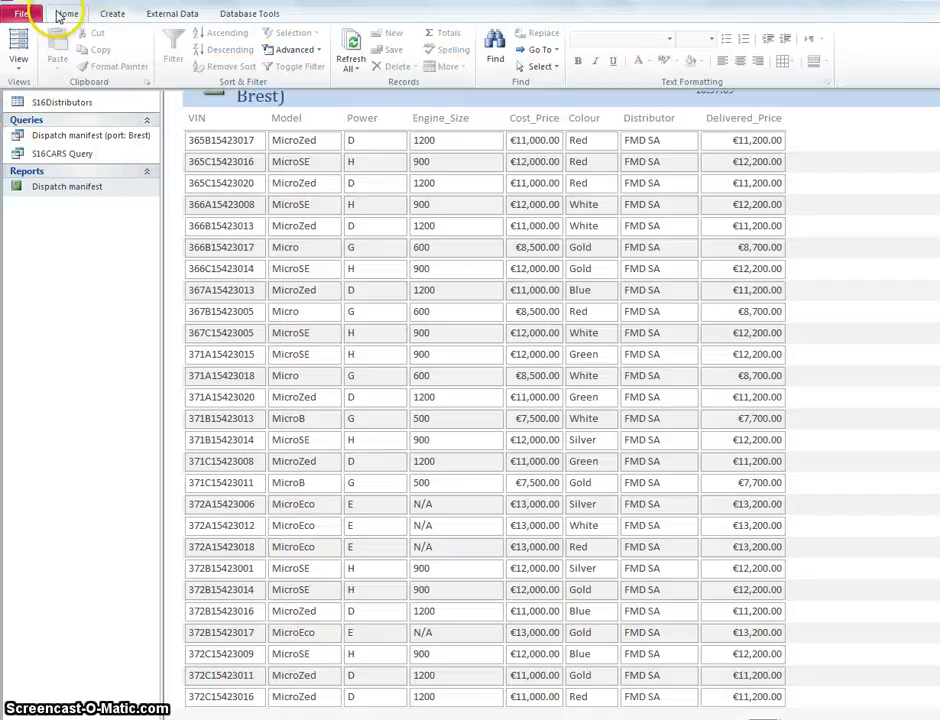
pyautogui.click(17, 60)
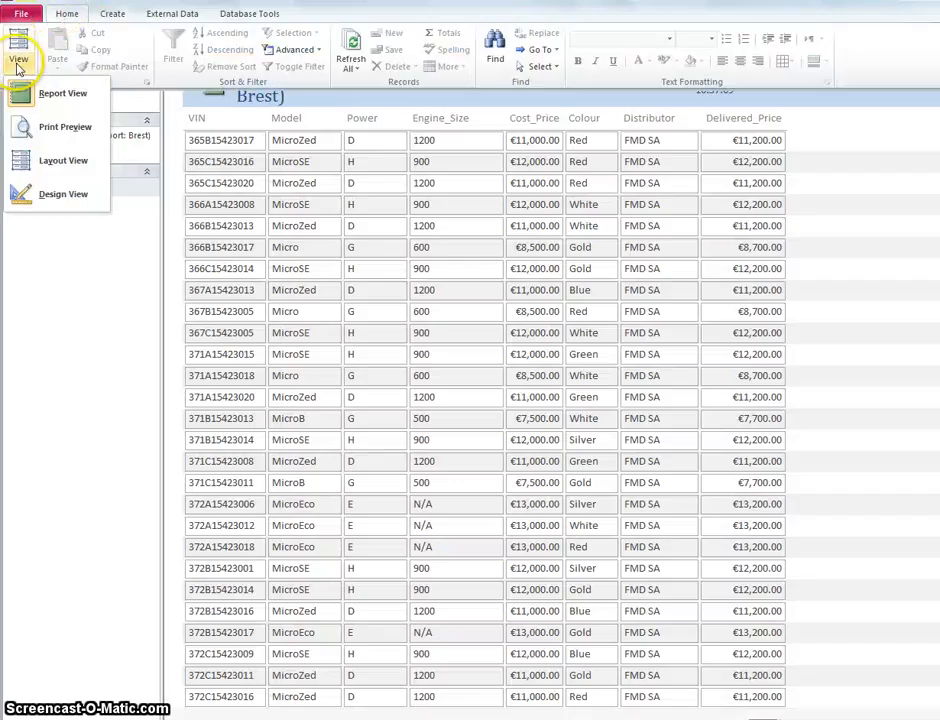
pyautogui.click(60, 128)
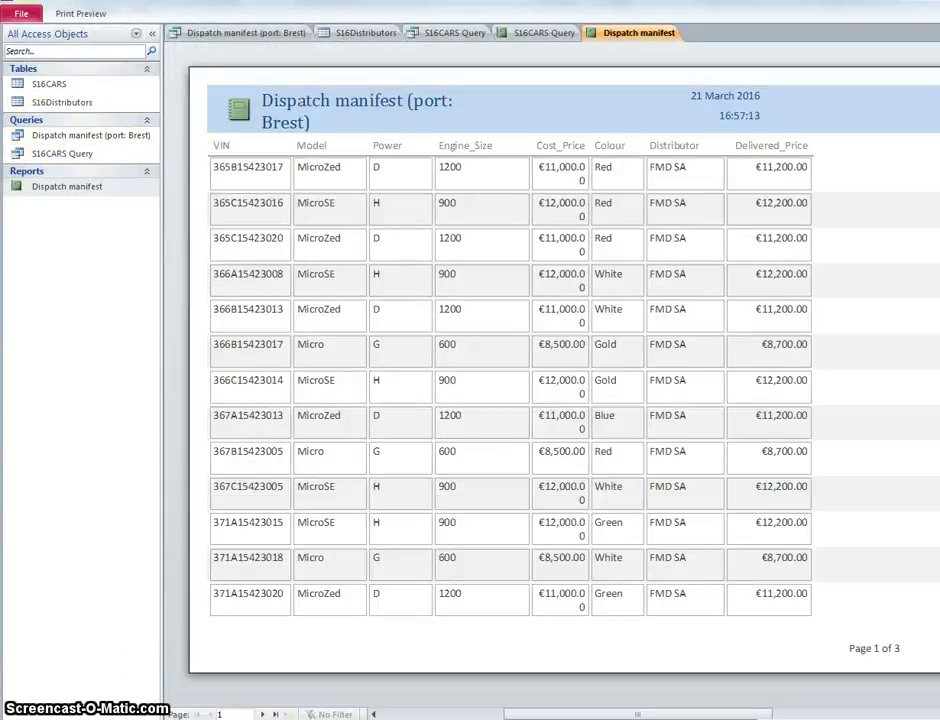
pyautogui.click(262, 714)
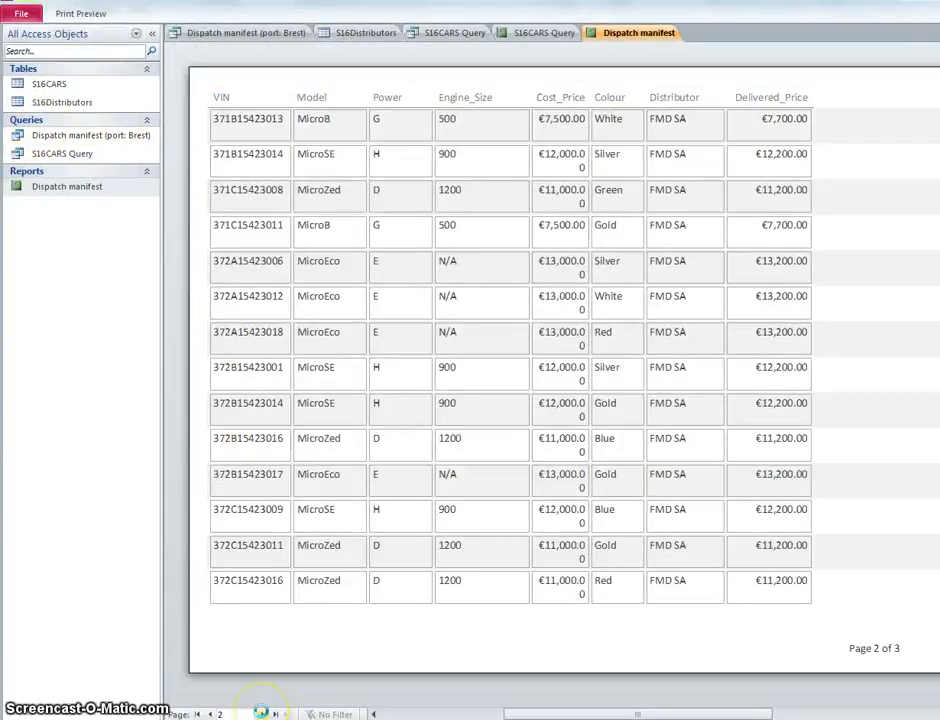
pyautogui.click(262, 714)
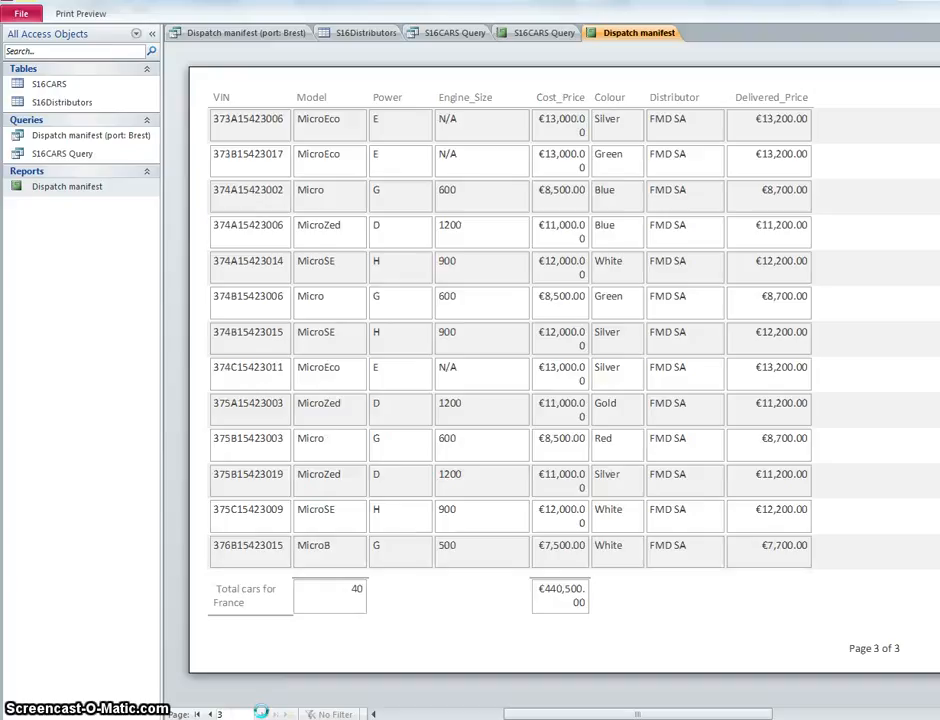
# Step: Re-examine the preview pages for the heading, date and time, page numbers and the car total with its label
pyautogui.click(210, 714)
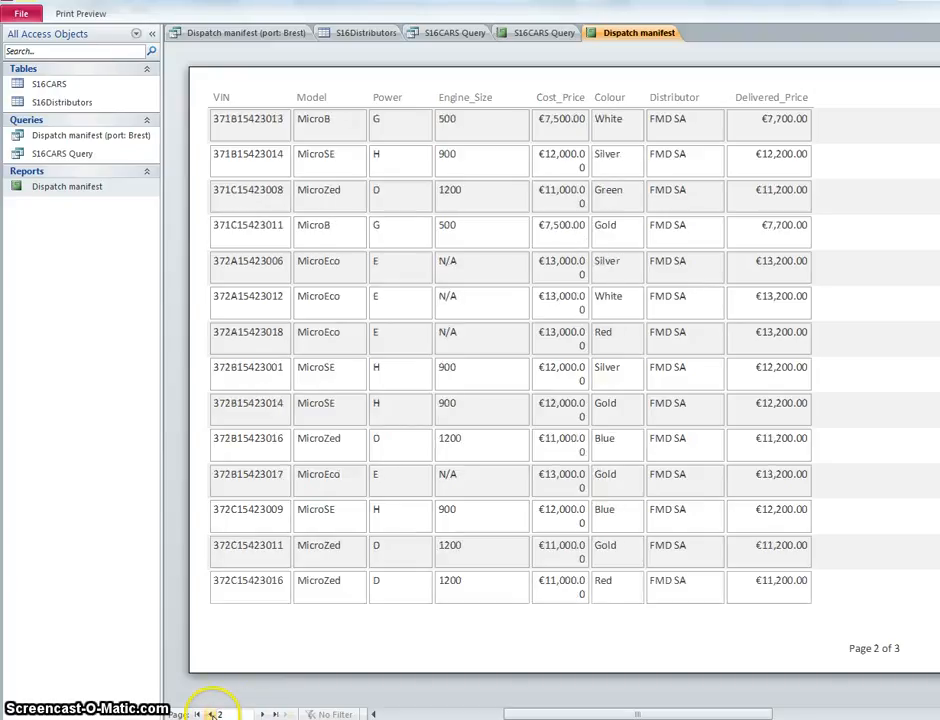
pyautogui.click(210, 714)
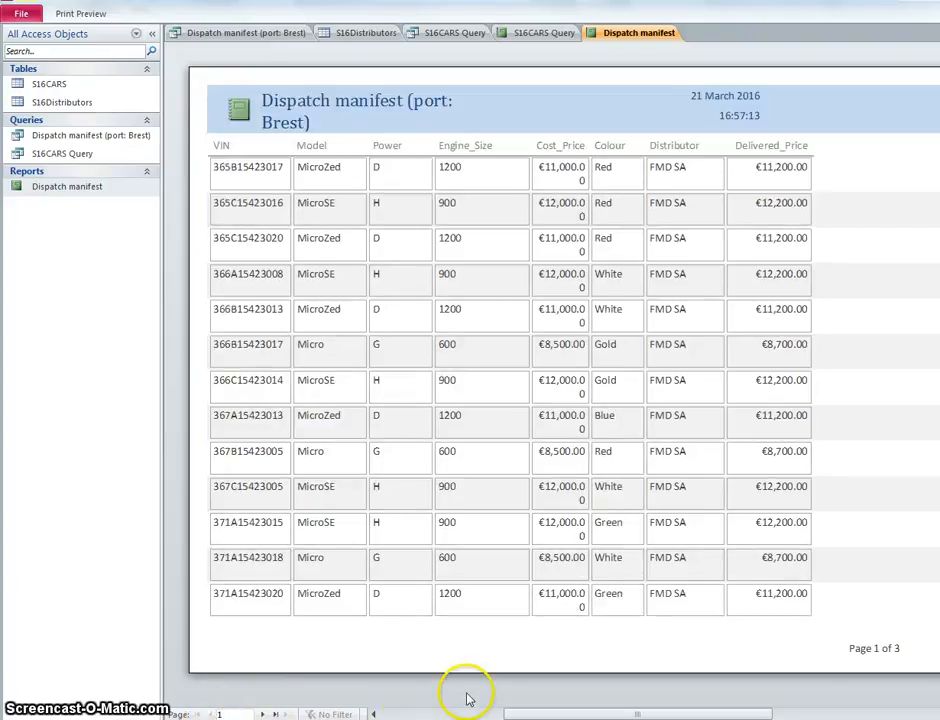
pyautogui.click(262, 714)
pyautogui.click(262, 714)
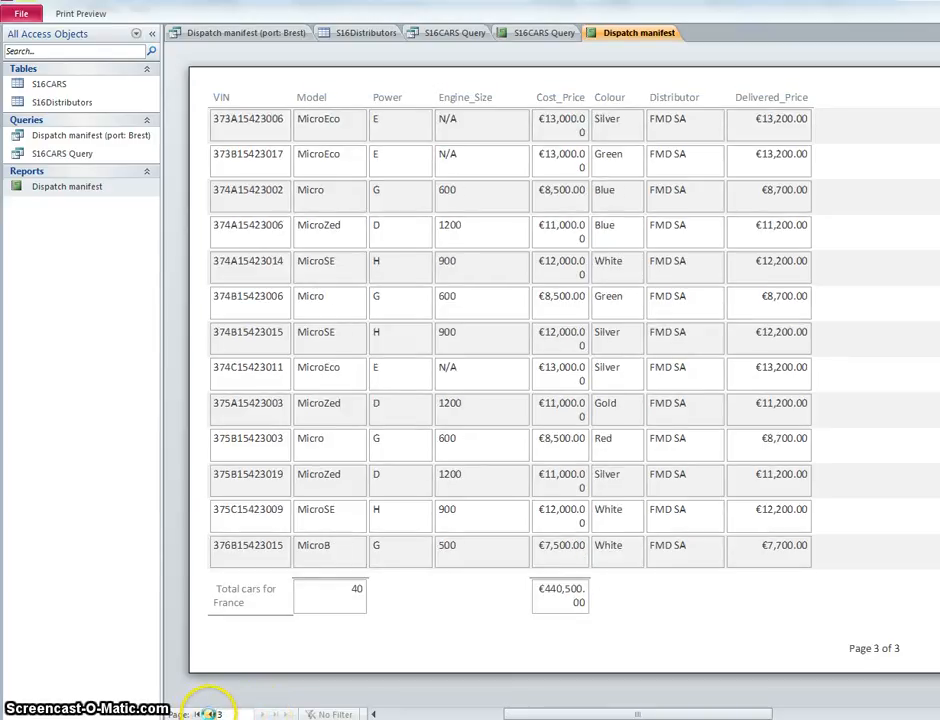
pyautogui.click(205, 714)
pyautogui.click(205, 714)
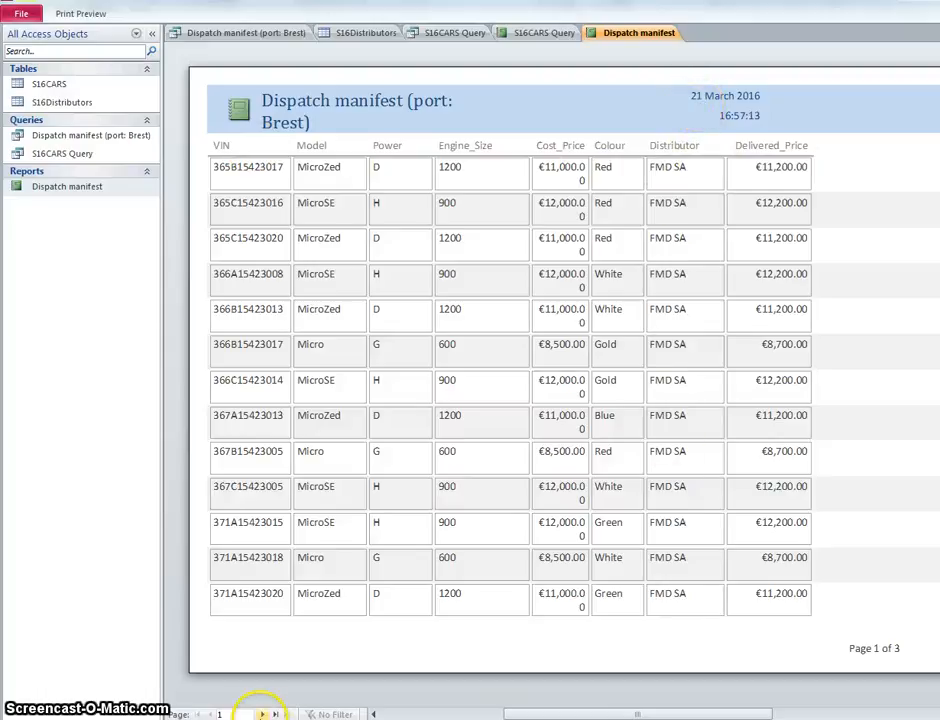
pyautogui.click(262, 714)
pyautogui.click(262, 714)
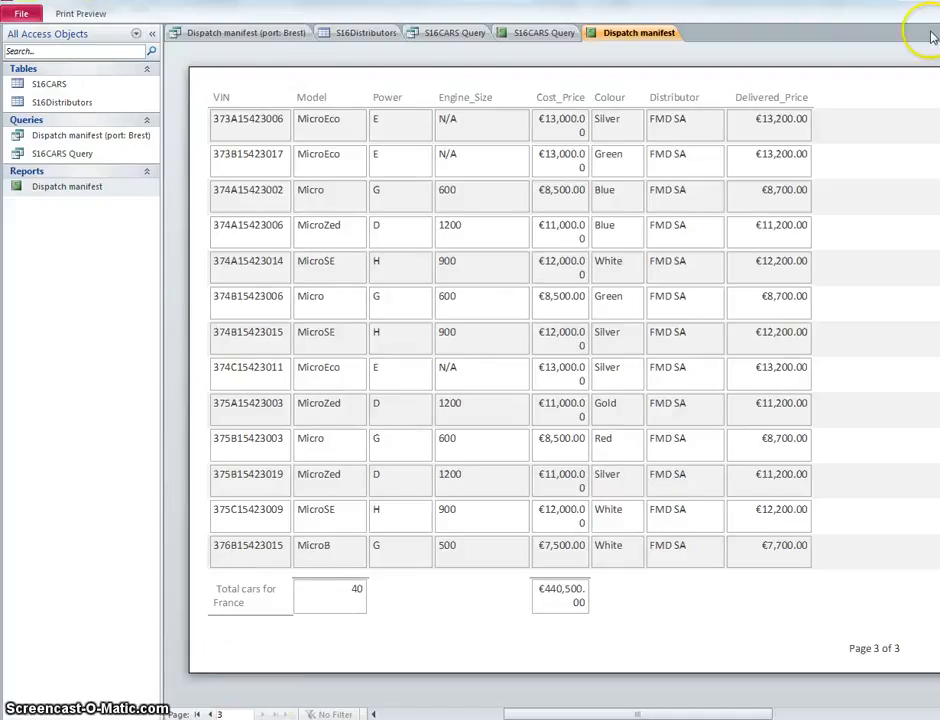
# Step: Close Print Preview and return to the report in Report View
pyautogui.click(93, 19)
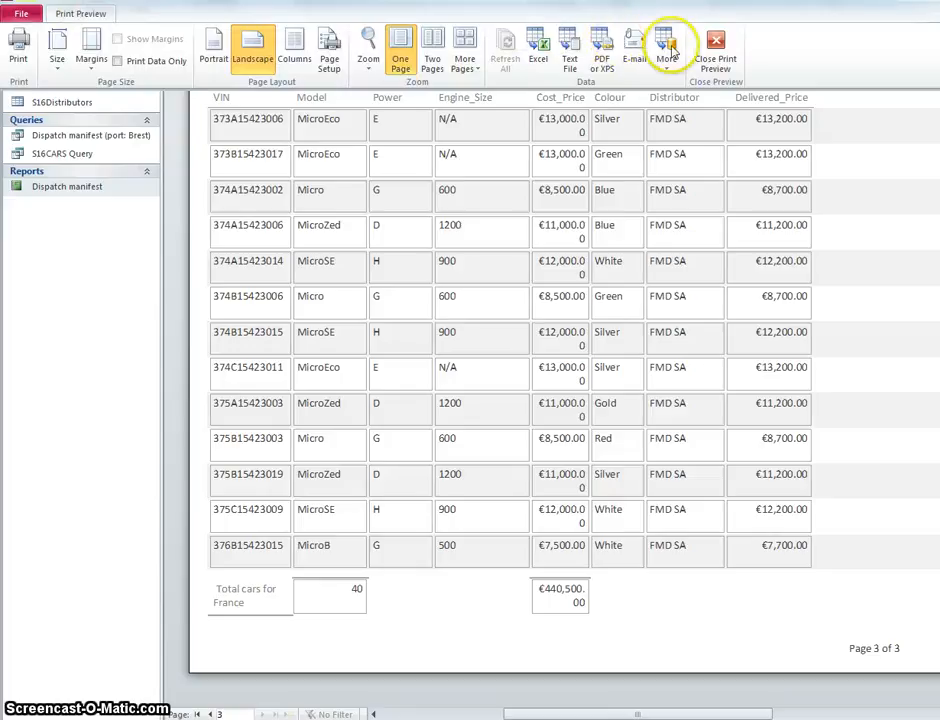
pyautogui.click(716, 42)
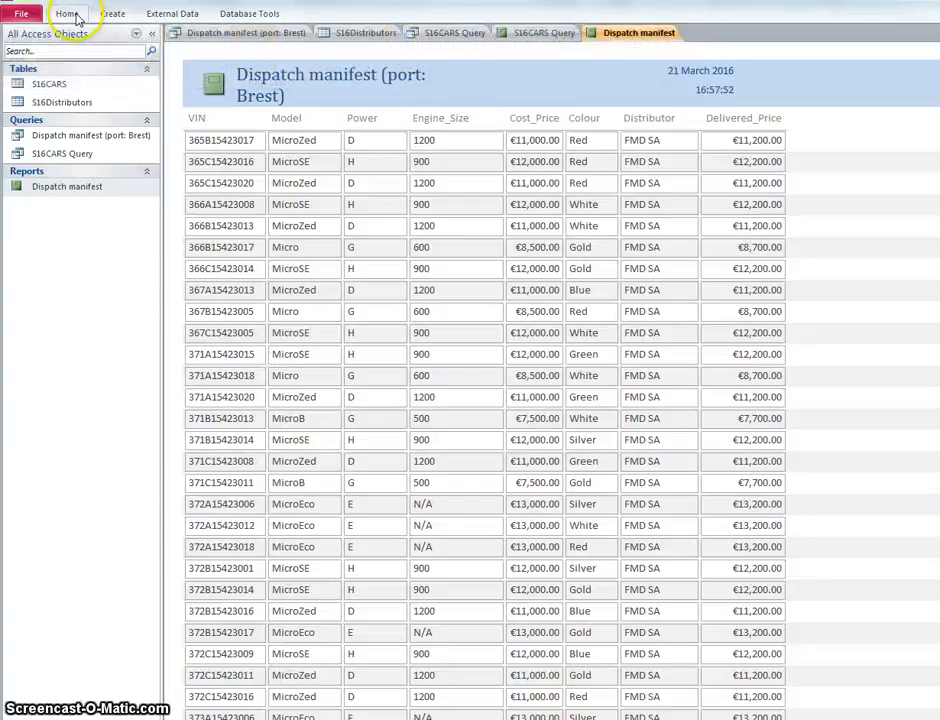
pyautogui.click(70, 15)
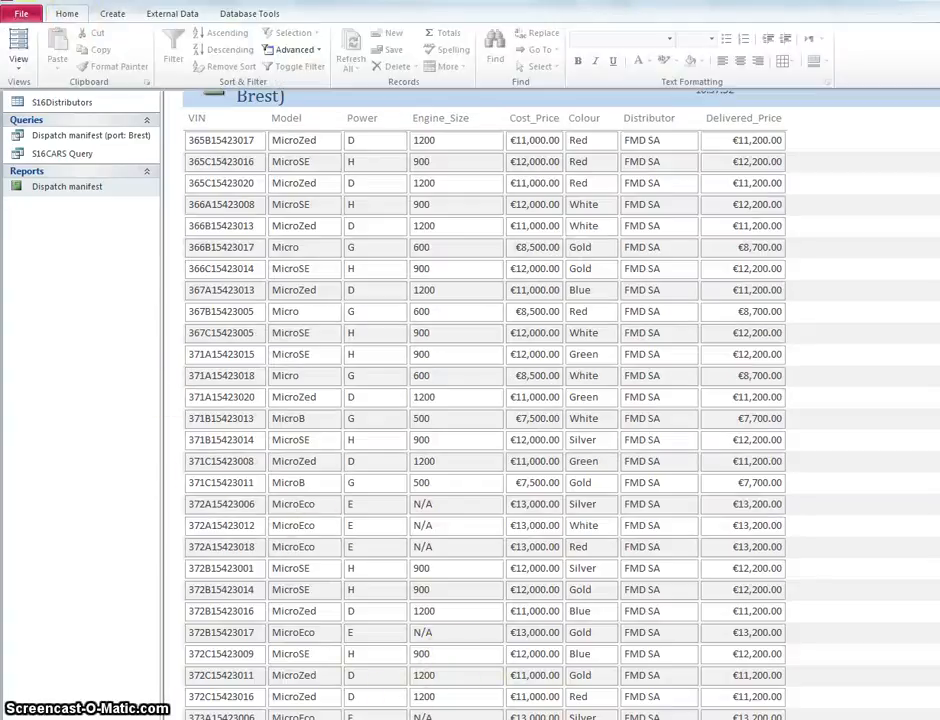
# Step: Check the report requirements in the PDF exam paper and switch the Dispatch manifest report in Access to Design View
pyautogui.hotkey('alt', 'Tab')
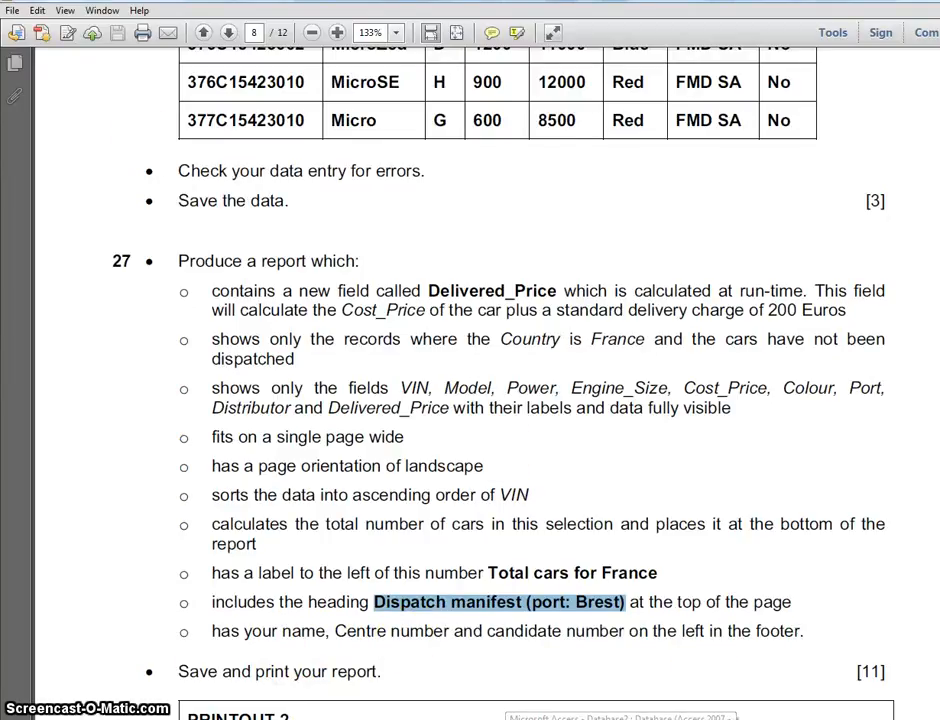
pyautogui.hotkey('alt', 'Tab')
pyautogui.click(65, 16)
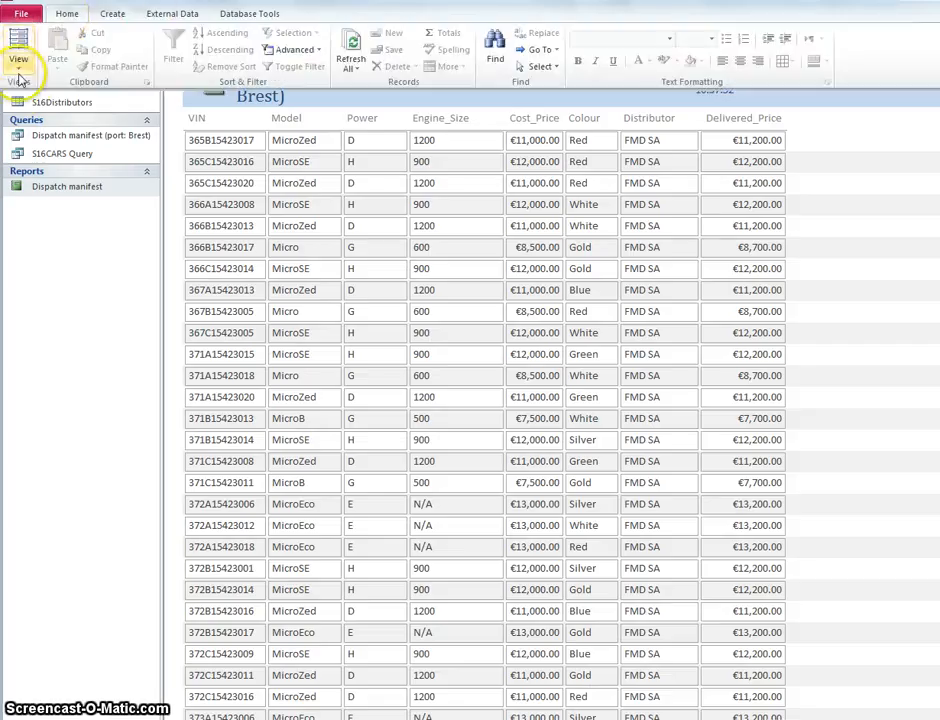
pyautogui.click(18, 60)
pyautogui.click(55, 197)
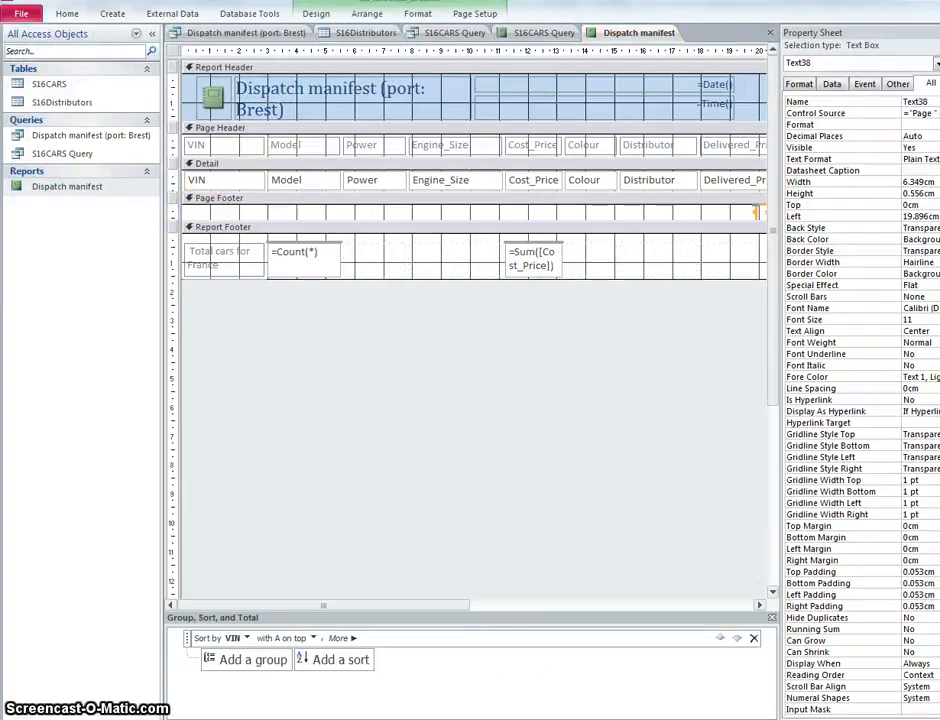
# Step: Reread the footer requirement in the PDF exam paper and select the Page Footer section of the Dispatch manifest report in Access
pyautogui.hotkey('alt', 'Tab')
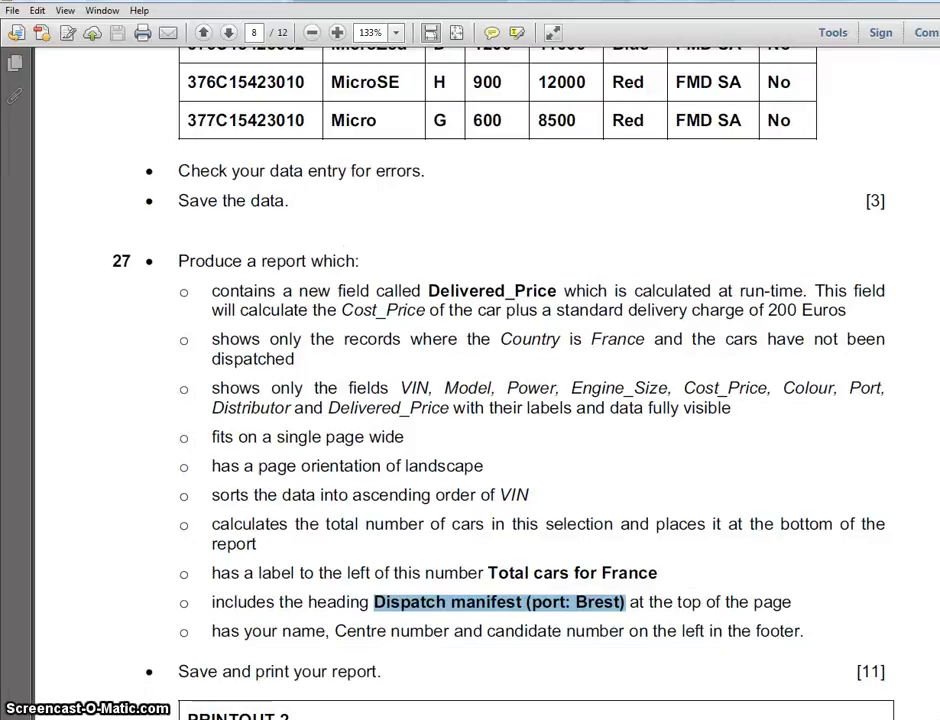
pyautogui.hotkey('alt', 'Tab')
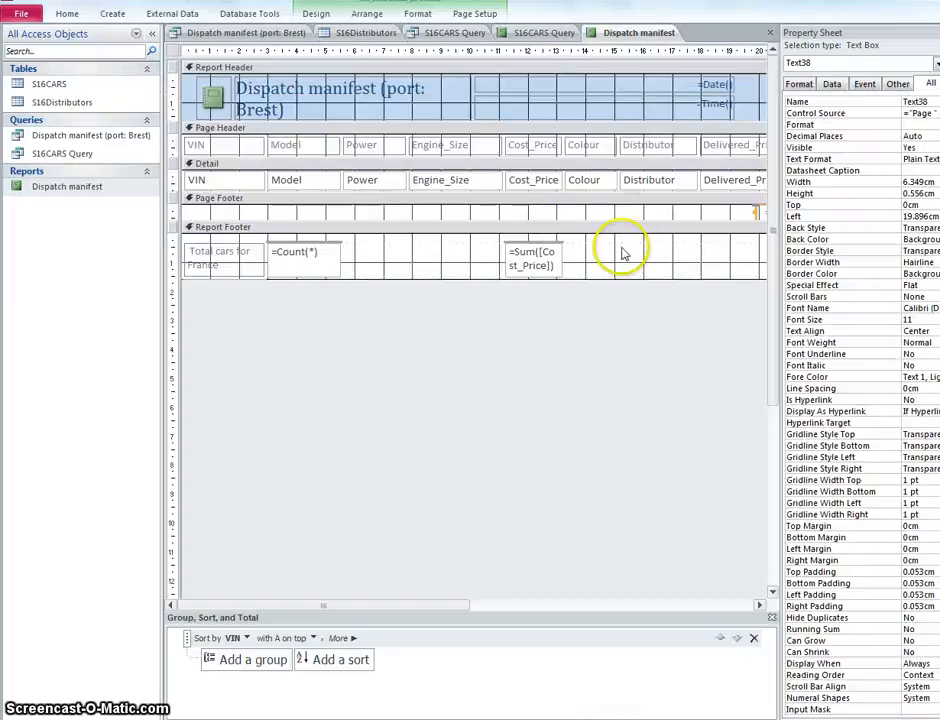
pyautogui.click(637, 252)
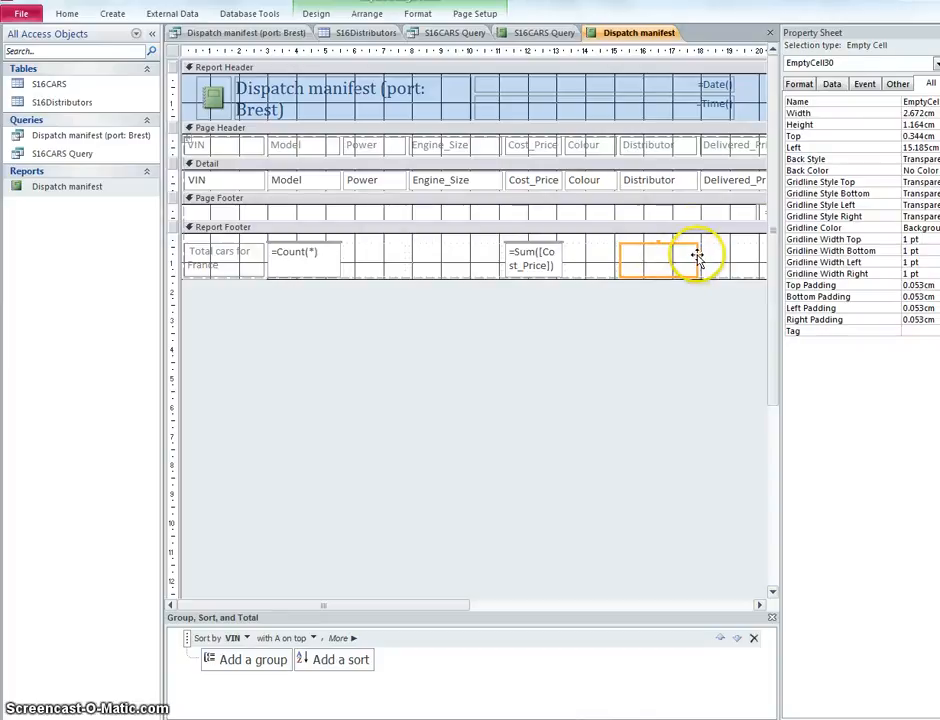
pyautogui.click(683, 215)
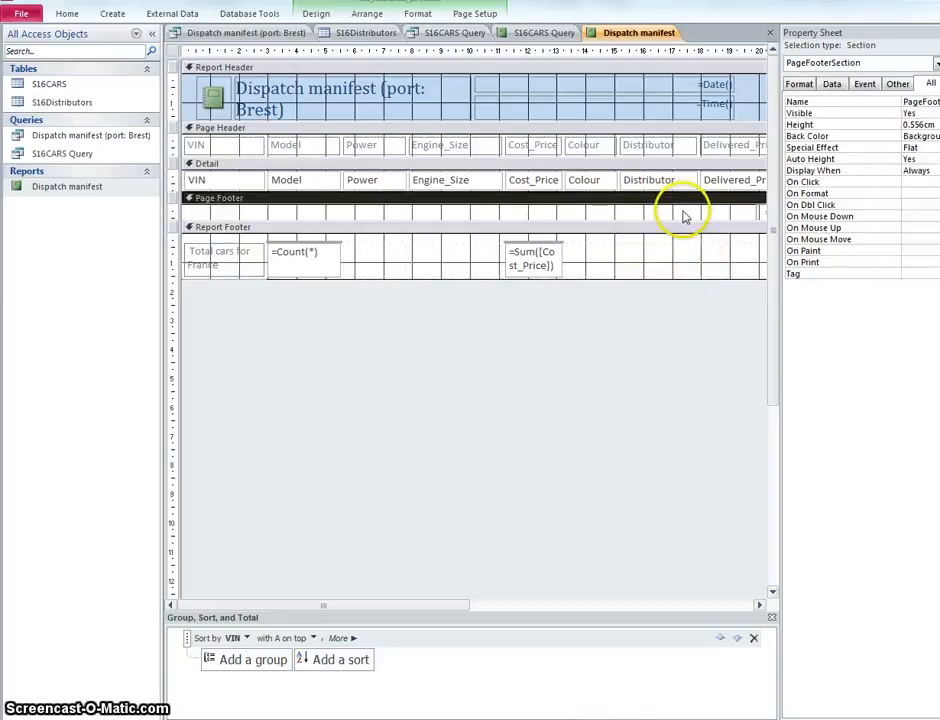